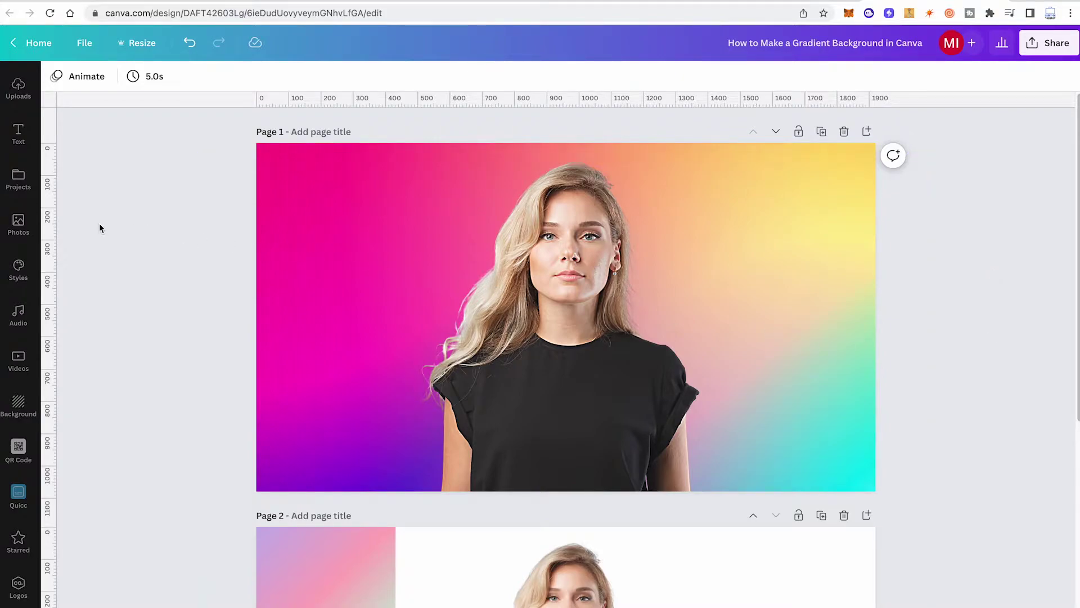
- Open the Photos stock library beside Page 1's model on the pink-to-cyan gradient
left_click(19, 224)
- Search Photos for 'gradients' and undo the vivid gradient background, leaving the model on white
left_click(139, 82)
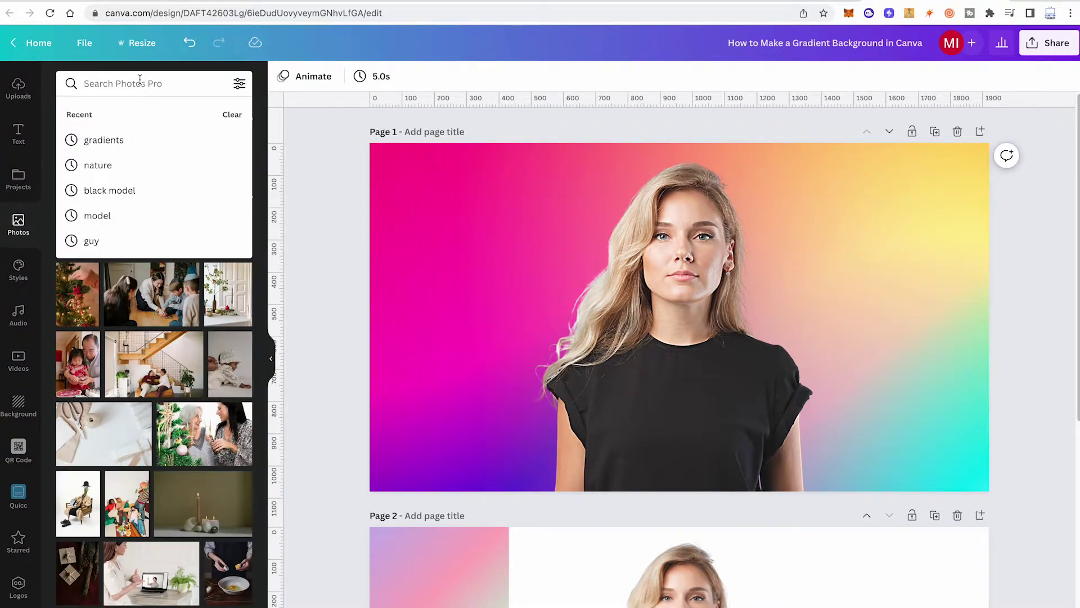
type("gradients")
key("Return")
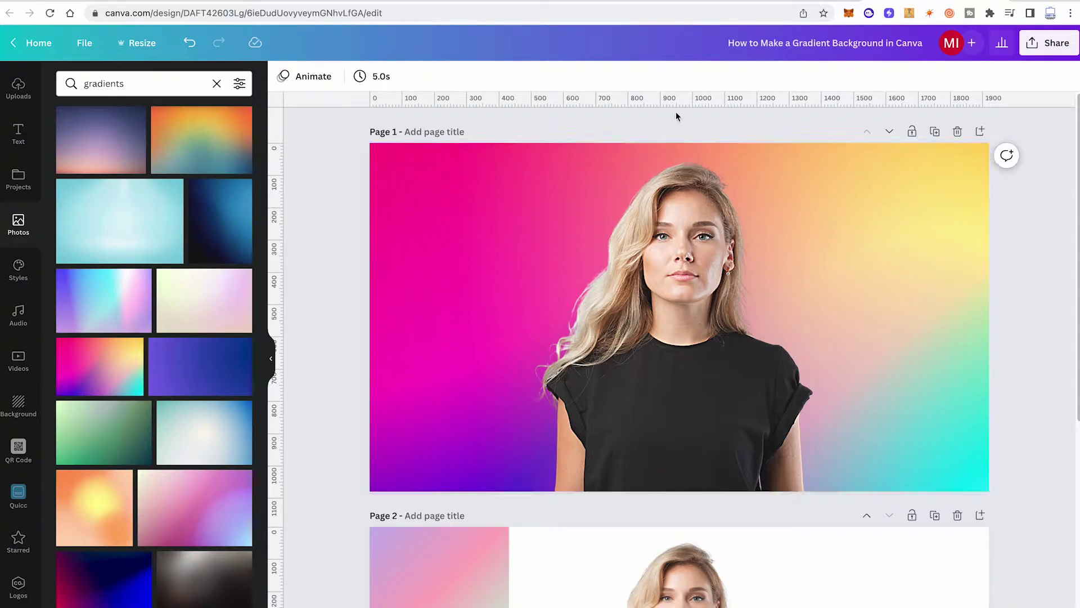
key("ctrl+z")
scroll(225, 385, "down", 1)
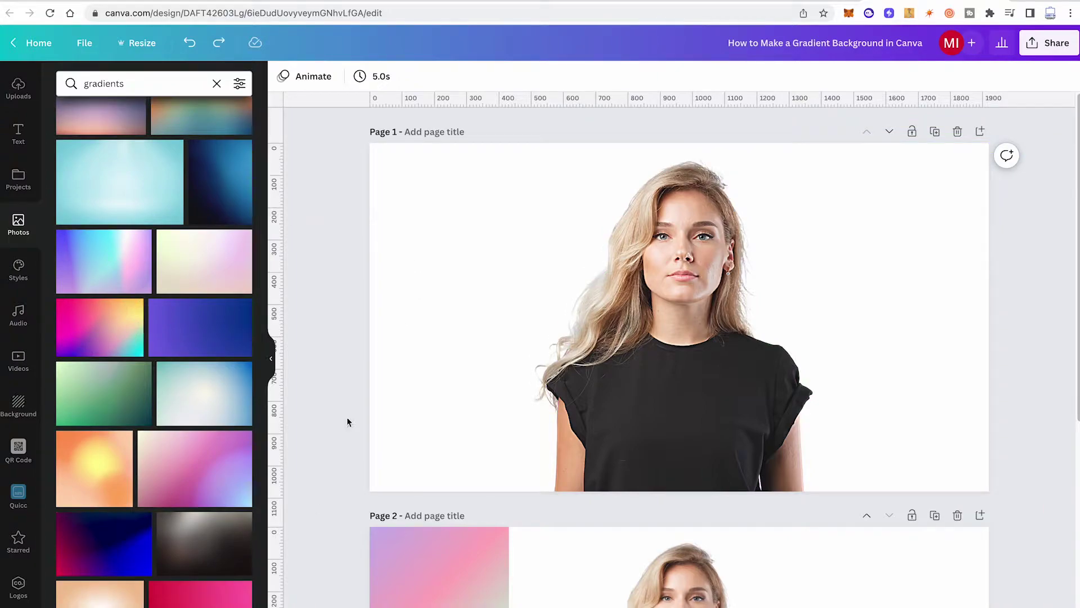
- Set the soft pink-to-purple gradient photo as Page 1's background
left_click(192, 462)
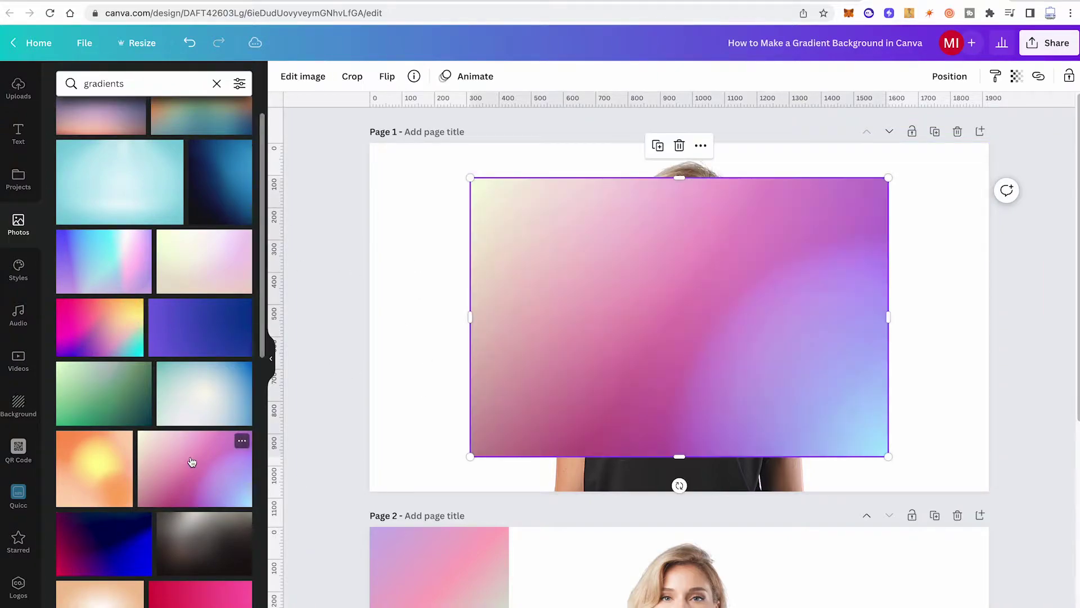
right_click(633, 274)
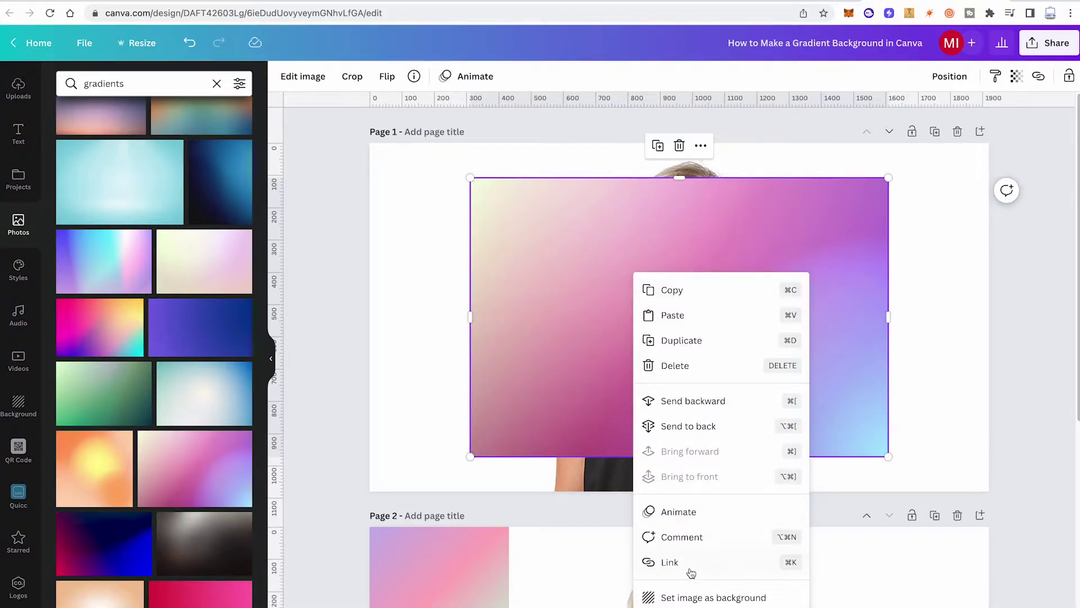
left_click(713, 600)
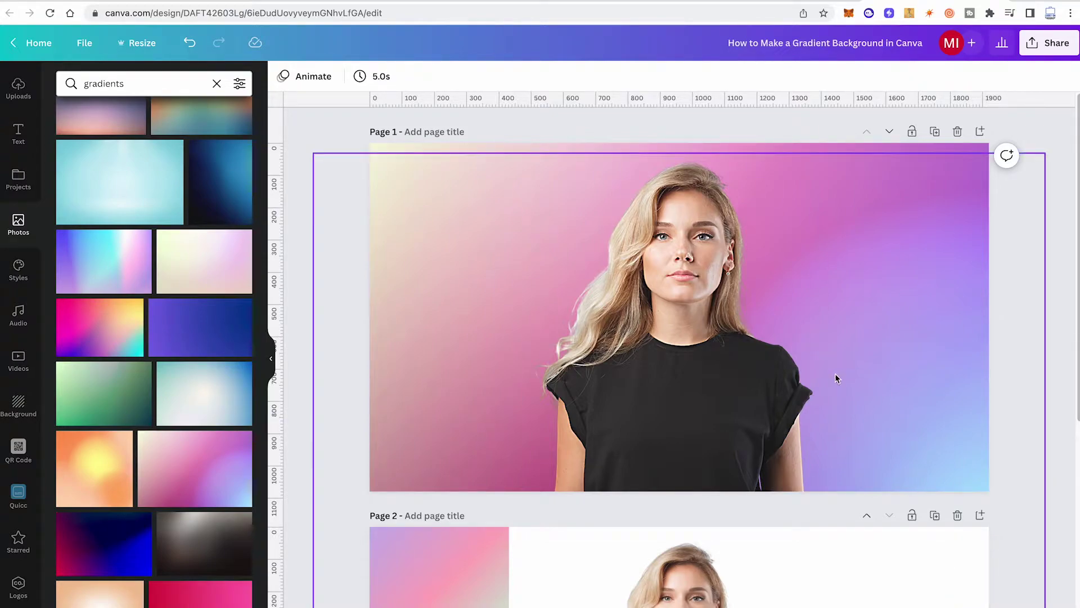
- Browse the gradient photo results and revert Page 1 to the model on plain white
scroll(211, 198, "up", 1)
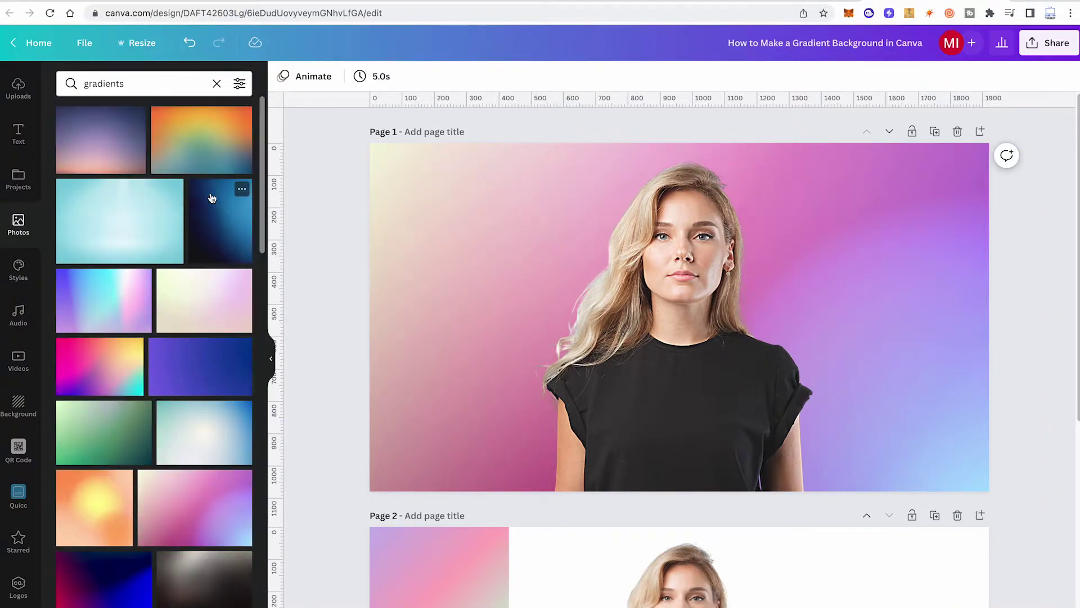
left_click_drag(258, 131, 261, 322)
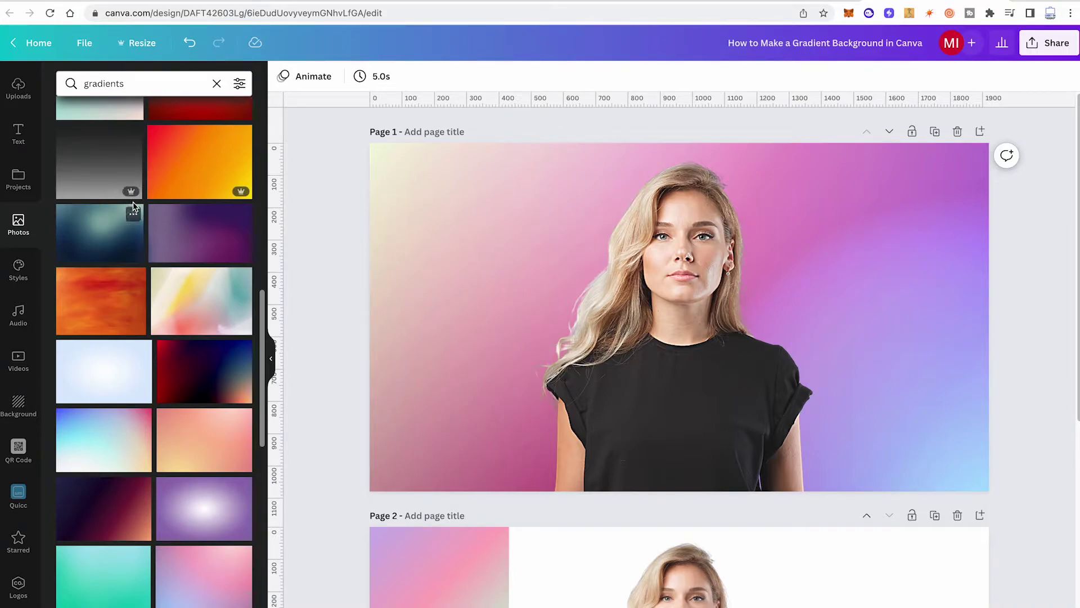
scroll(169, 388, "up", 2)
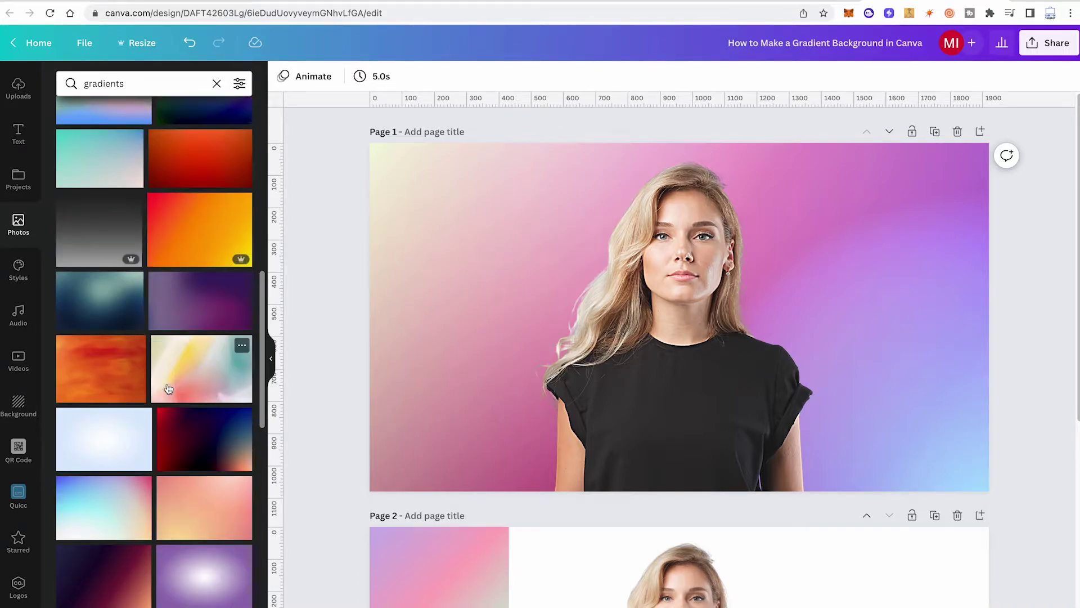
scroll(171, 394, "up", 10)
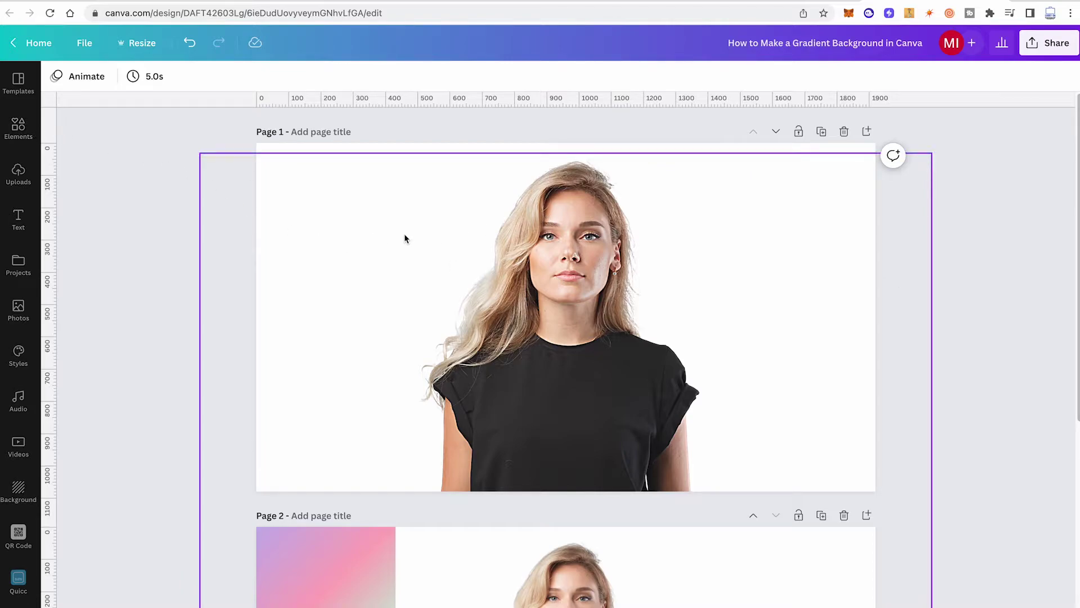
- Search Elements for 'gradients' and filter the results to Graphics
left_click(18, 127)
left_click(141, 83)
type("gradients")
key("Return")
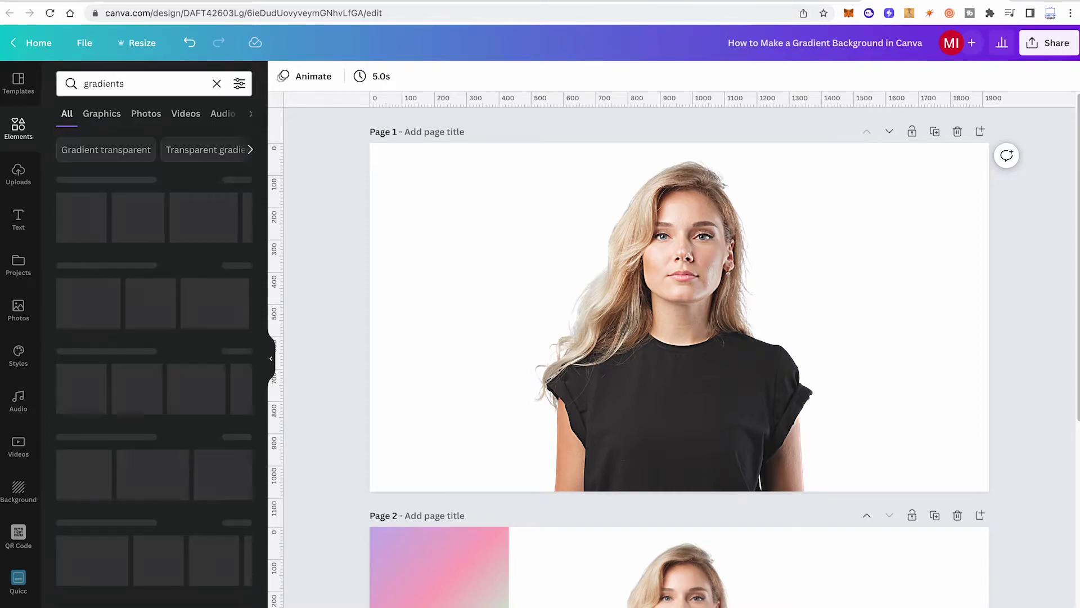
left_click(102, 116)
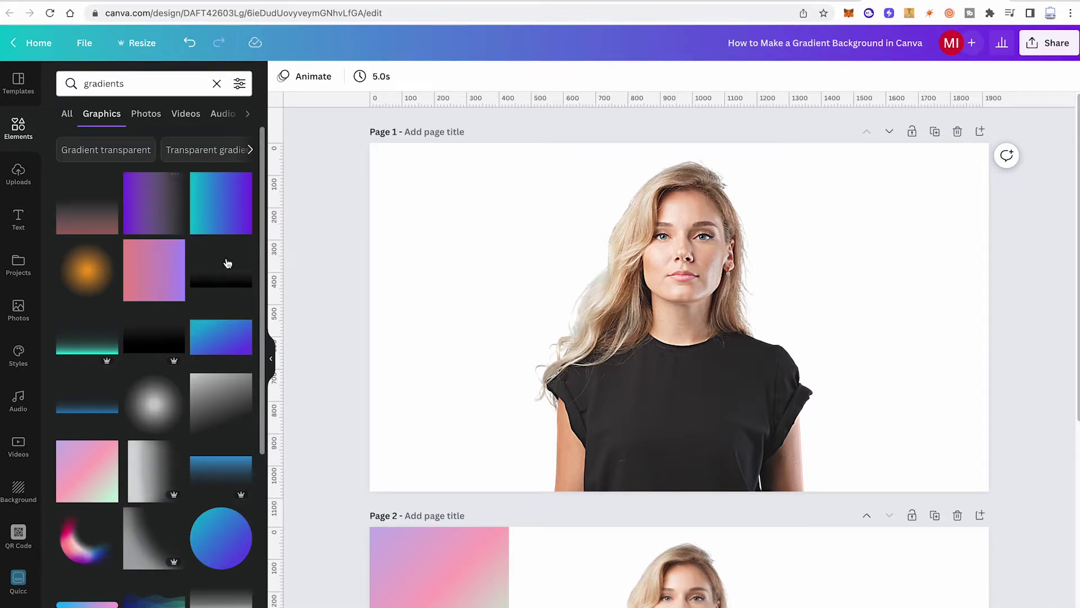
- Add the teal-to-purple gradient square and move it to Page 1's upper-left
left_click(221, 219)
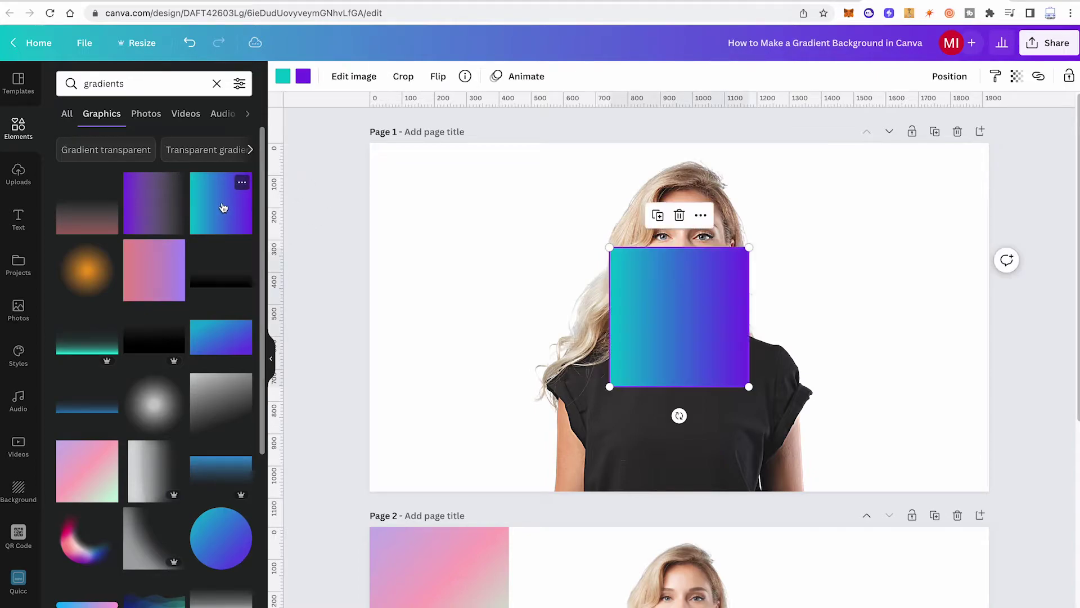
left_click(842, 303)
left_click_drag(707, 294, 501, 215)
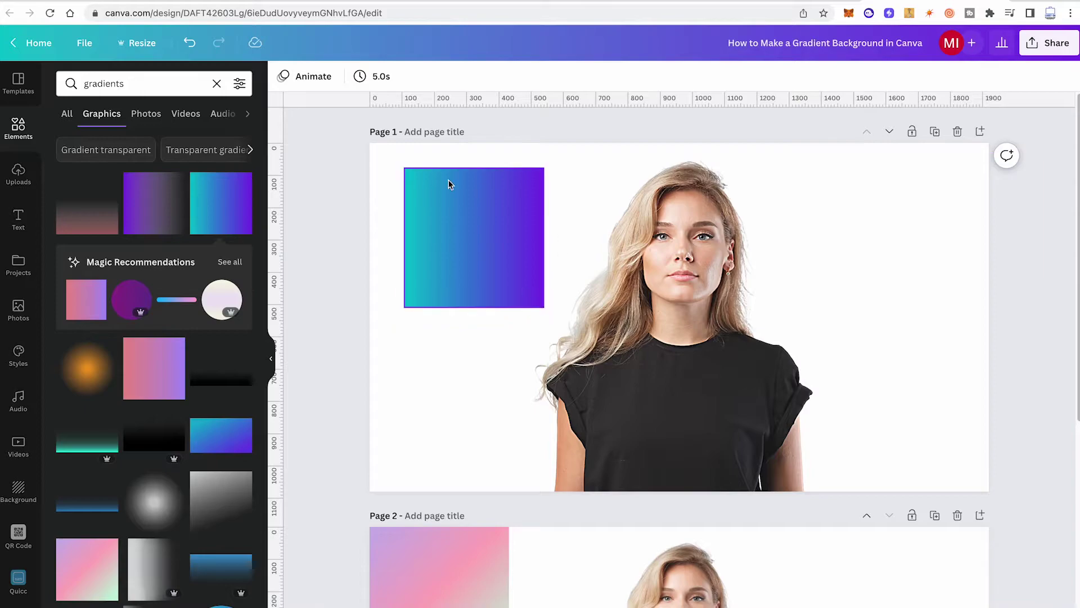
- Duplicate Page 1, then delete its model photo so only the gradient square remains
left_click(464, 225)
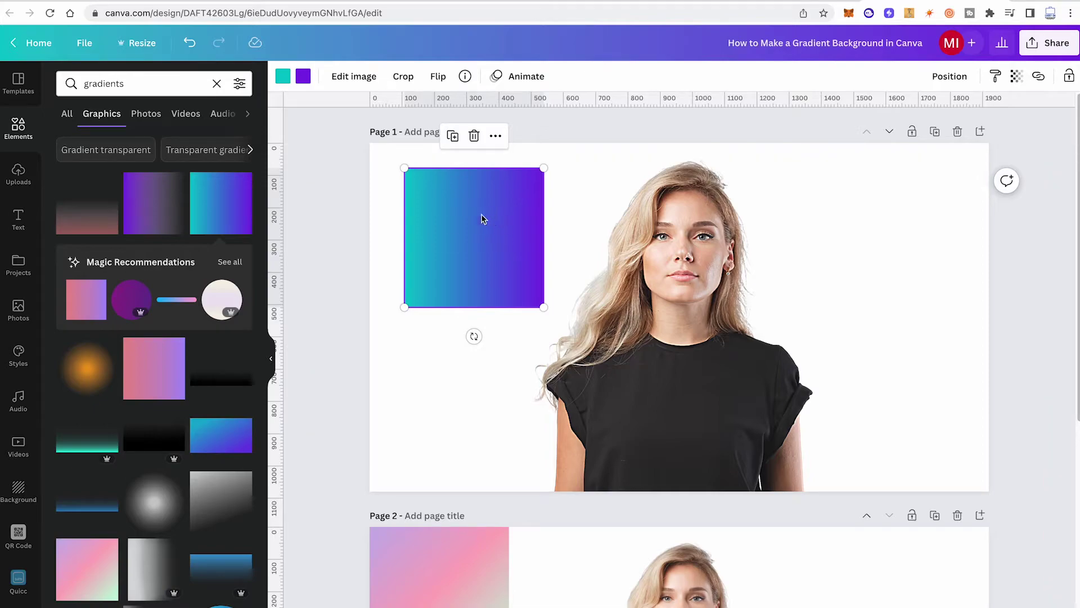
key("ctrl+z")
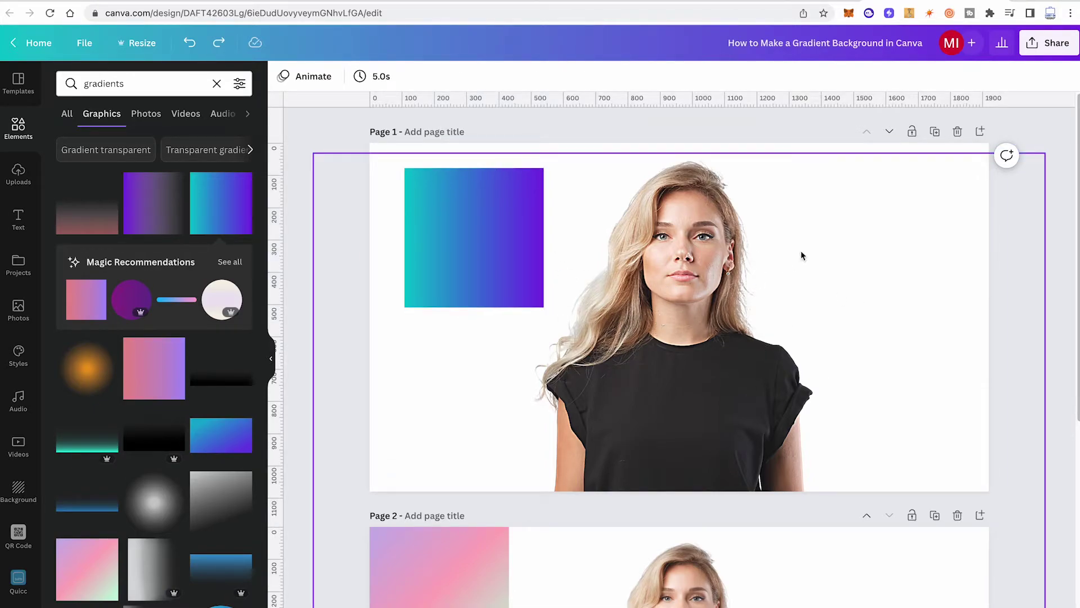
left_click(937, 133)
left_click(725, 246)
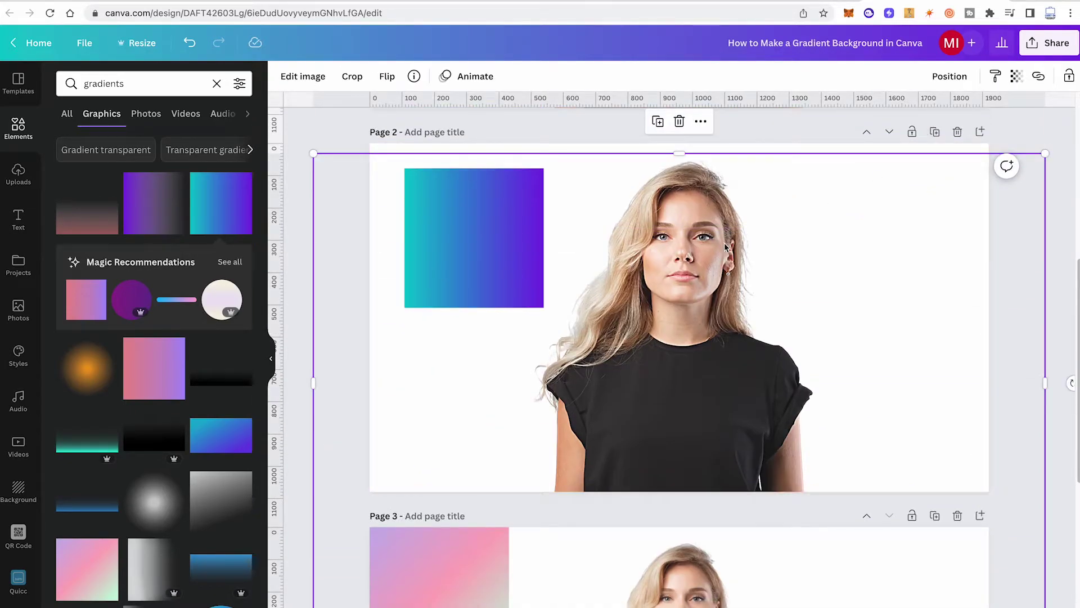
scroll(703, 247, "up", 5)
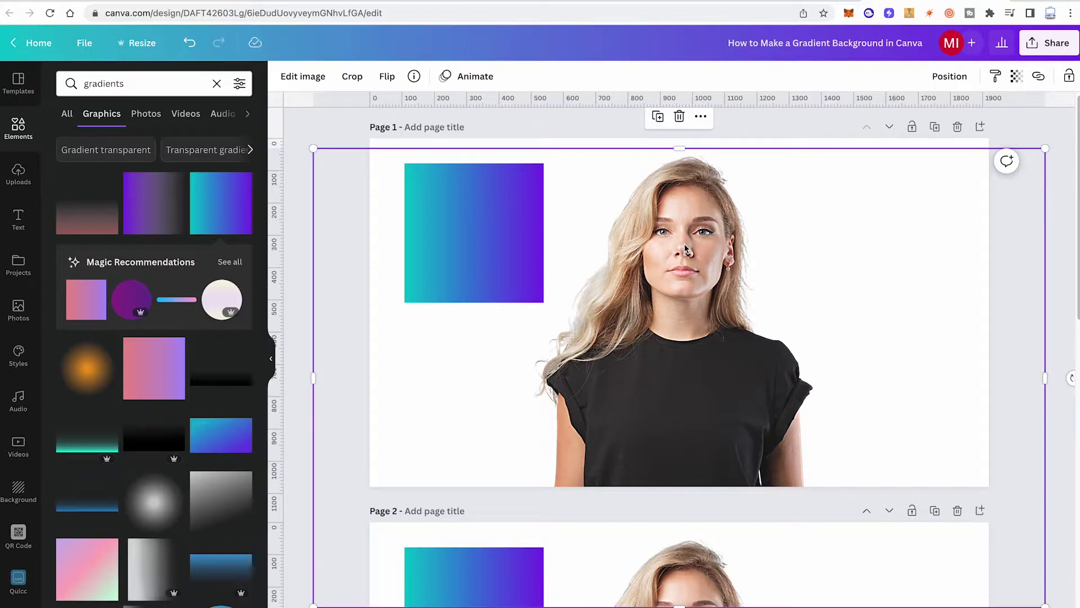
key("Delete")
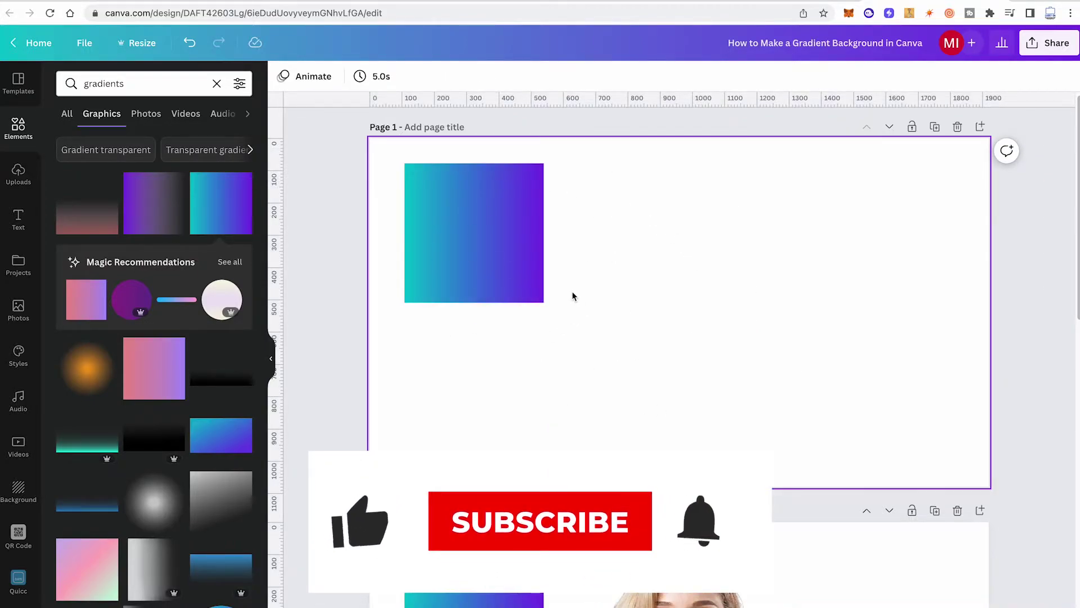
- Zoom out and stretch the gradient square until it covers all of Page 1
left_click(629, 324)
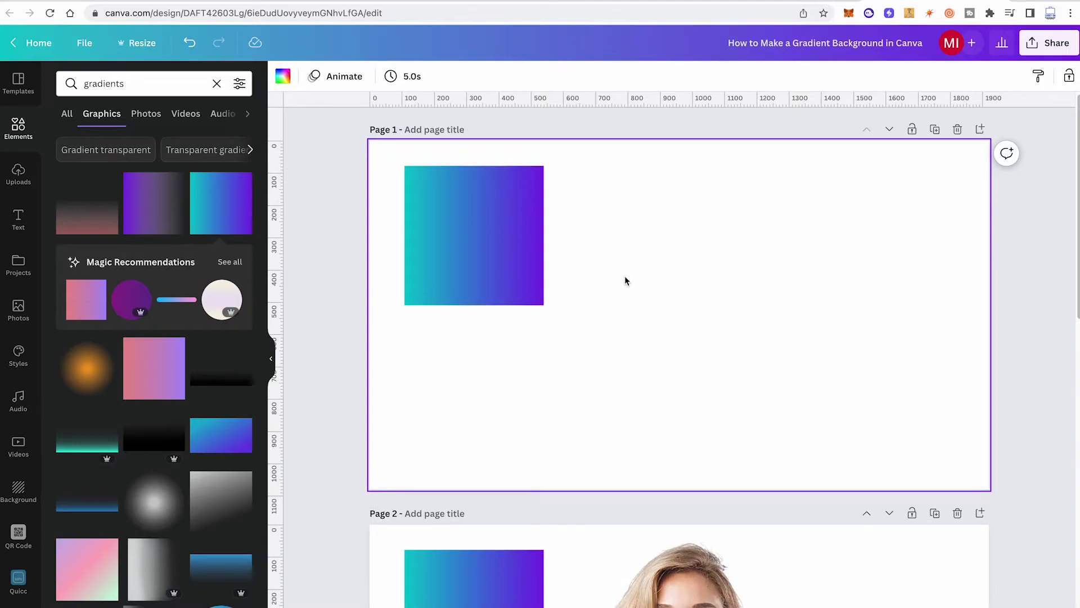
right_click(488, 235)
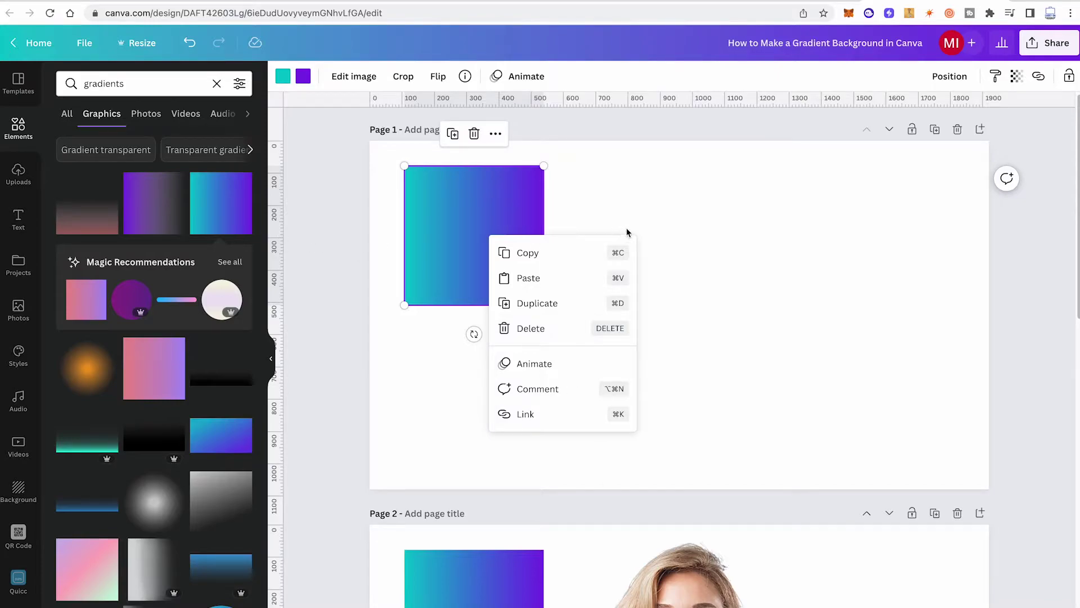
left_click(668, 204)
left_click(477, 234)
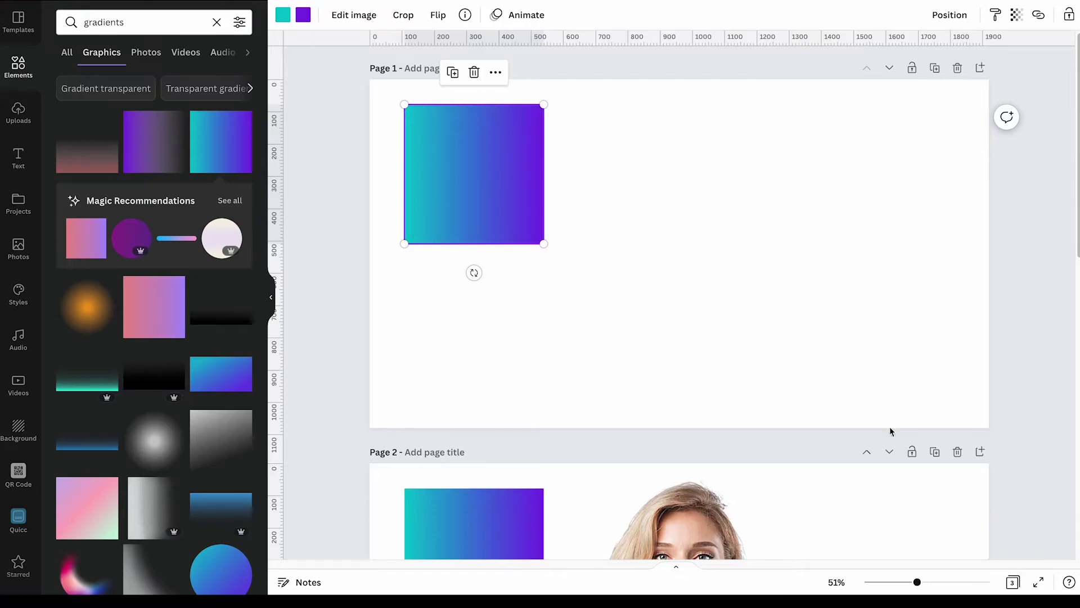
left_click_drag(919, 587, 906, 584)
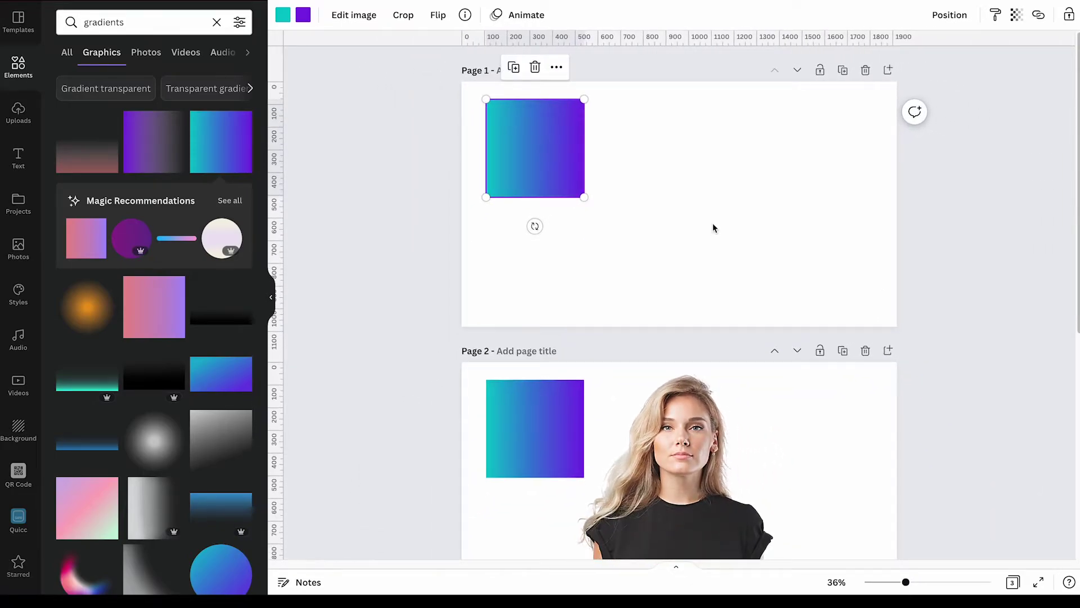
left_click_drag(584, 197, 1020, 418)
left_click_drag(488, 100, 435, 49)
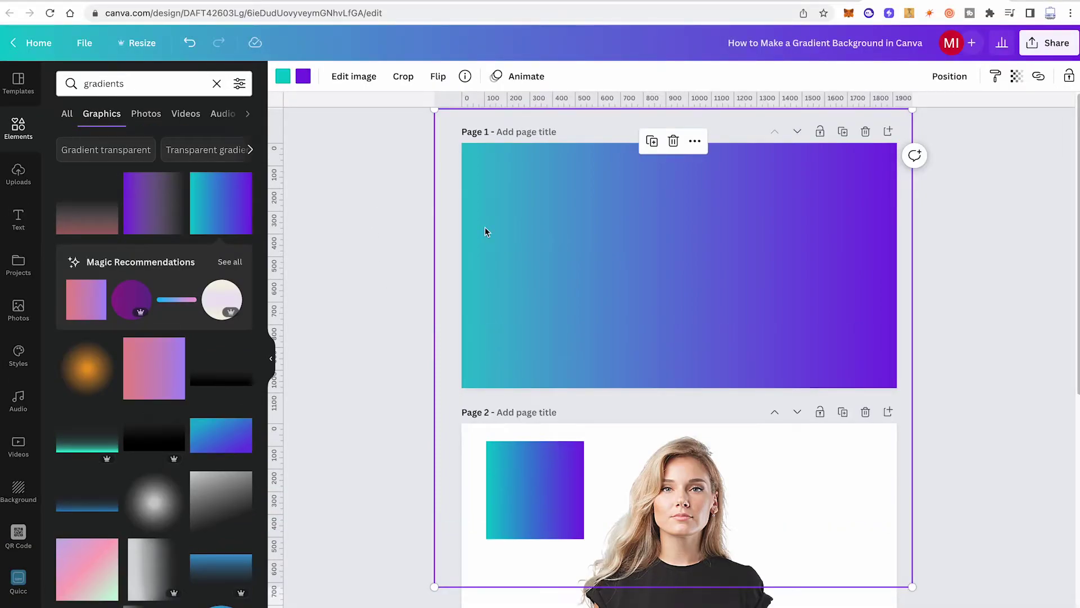
- Recolour the gradient's teal end to green #00CC45 using the custom colour picker
left_click(284, 79)
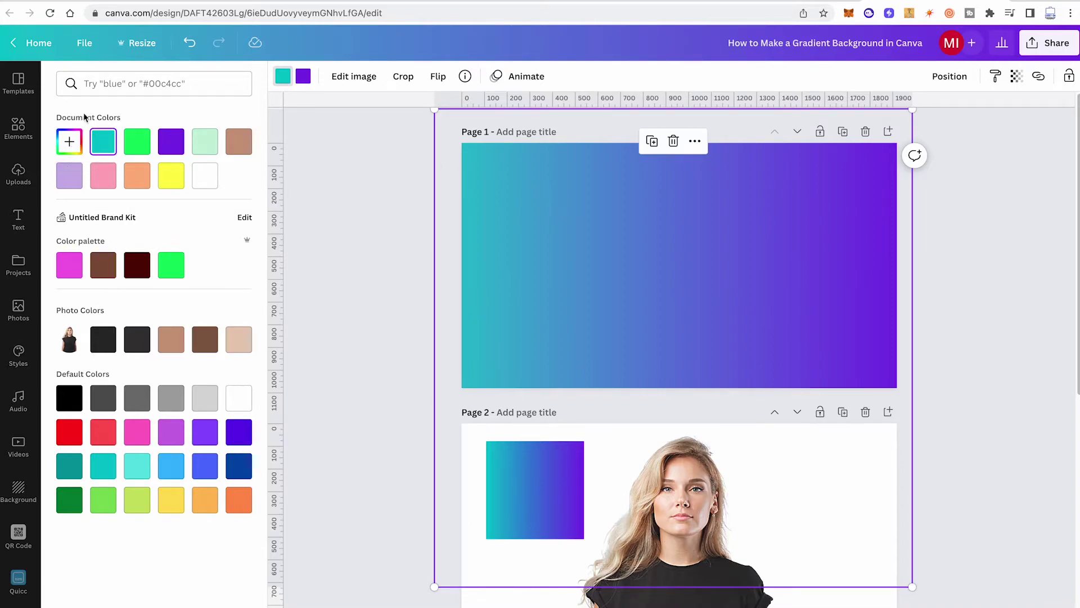
left_click(78, 145)
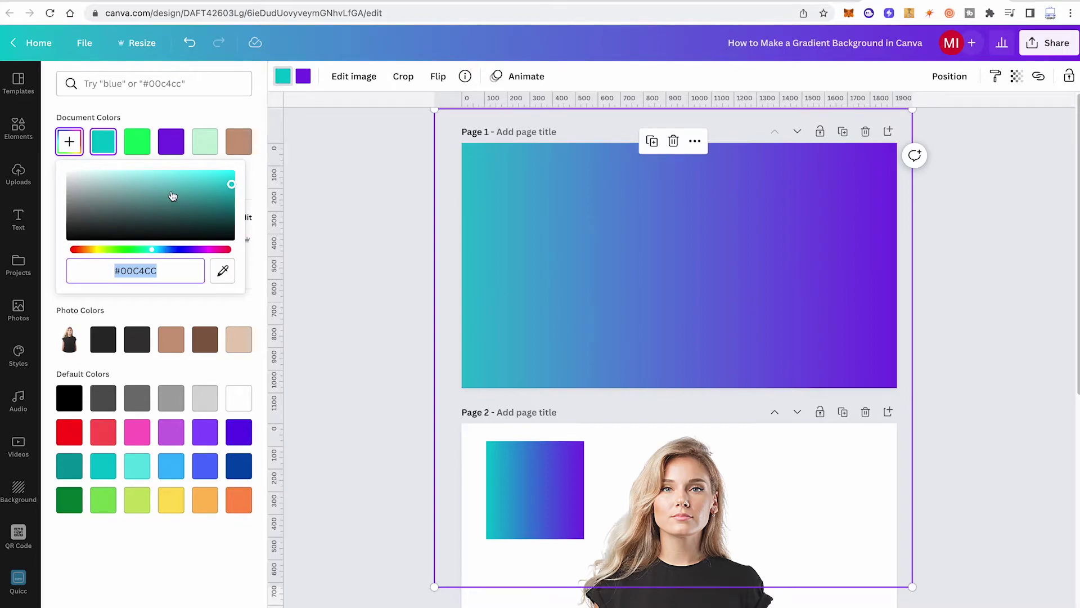
mouse_move(156, 248)
left_mouse_down()
mouse_move(176, 250)
mouse_move(99, 254)
mouse_move(189, 257)
mouse_move(135, 251)
left_mouse_up()
left_click(164, 270)
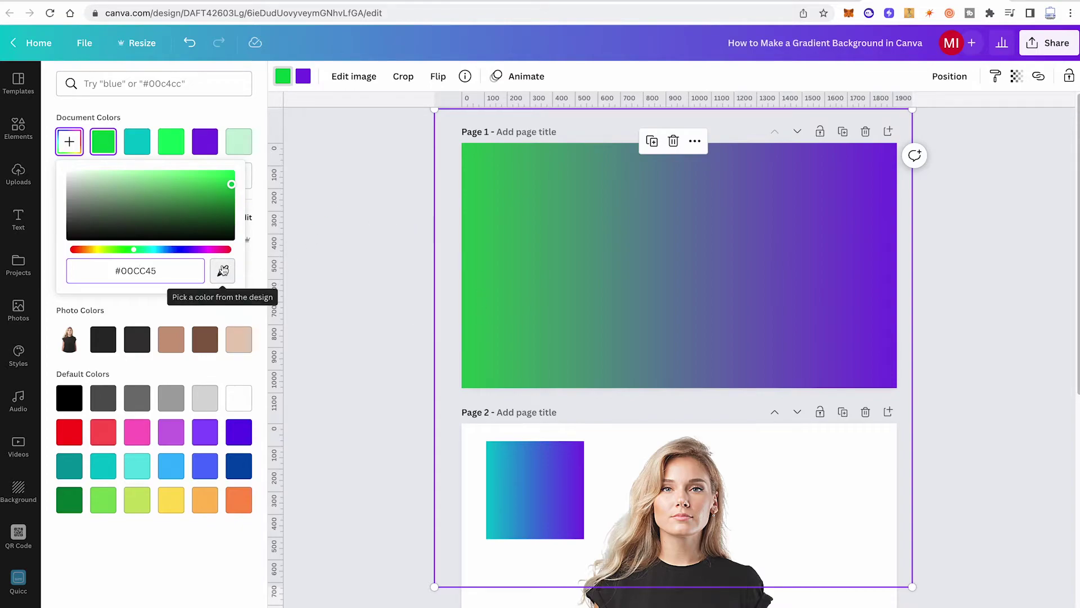
left_click(223, 271)
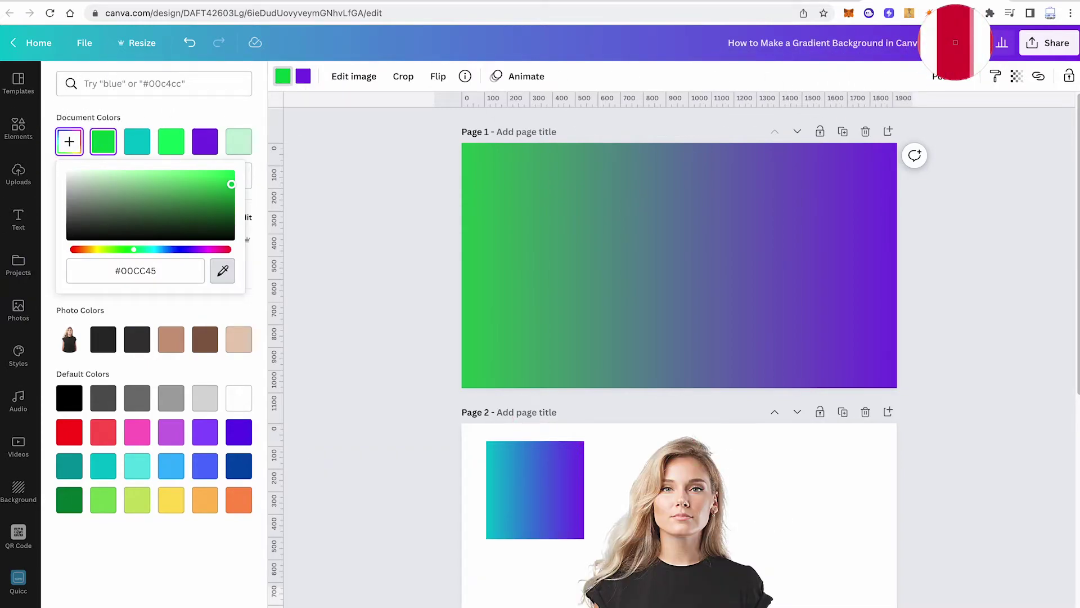
- Eyedrop deep red #DB1536 for the gradient's first colour and close the picker
left_click(956, 42)
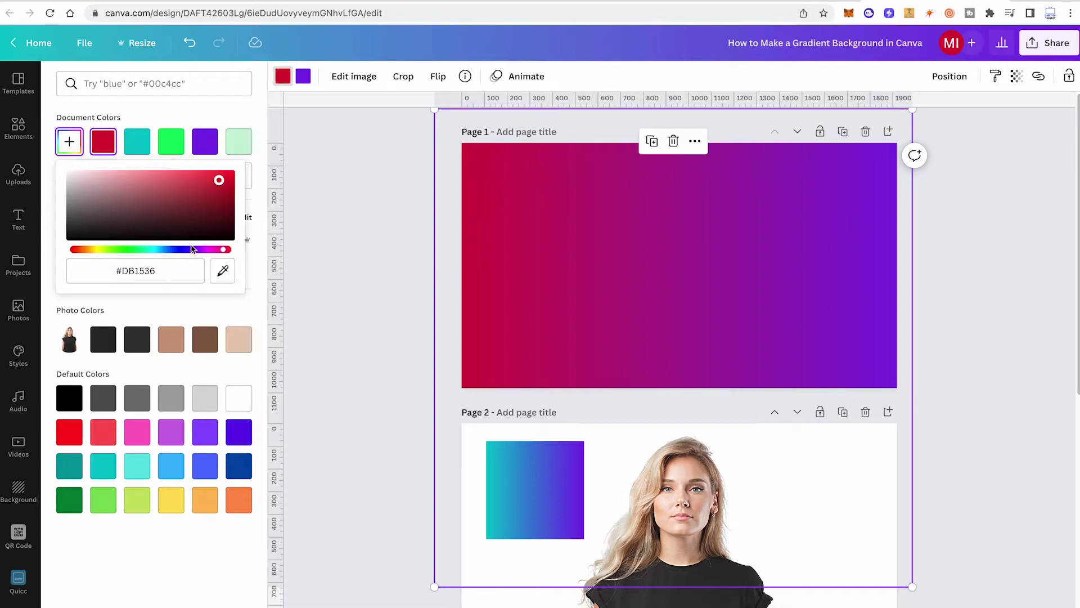
left_click(371, 213)
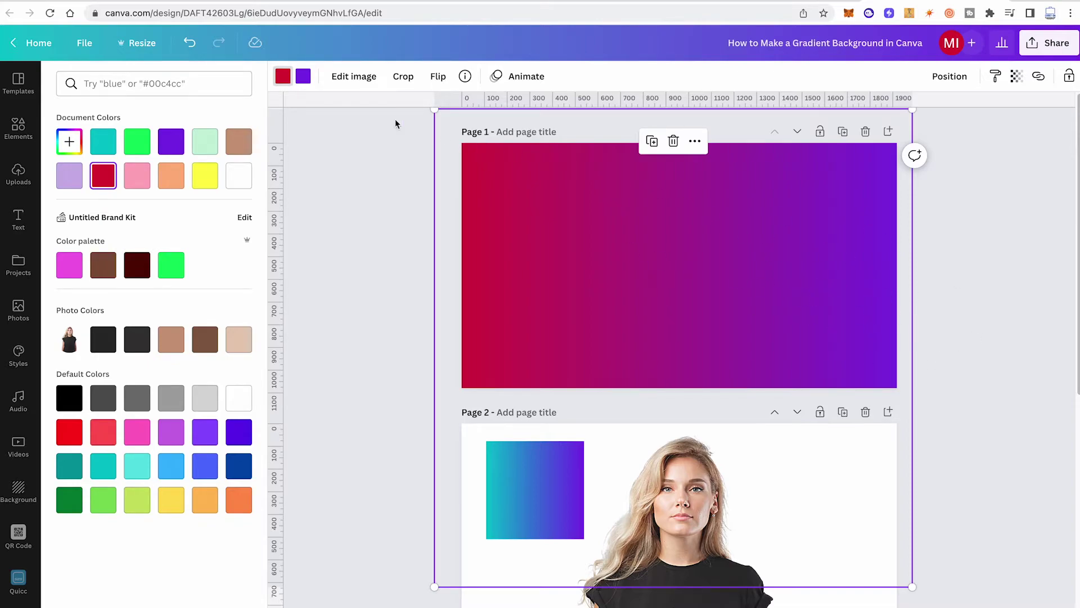
- Change the gradient's purple end to the yellow default swatch
left_click(307, 81)
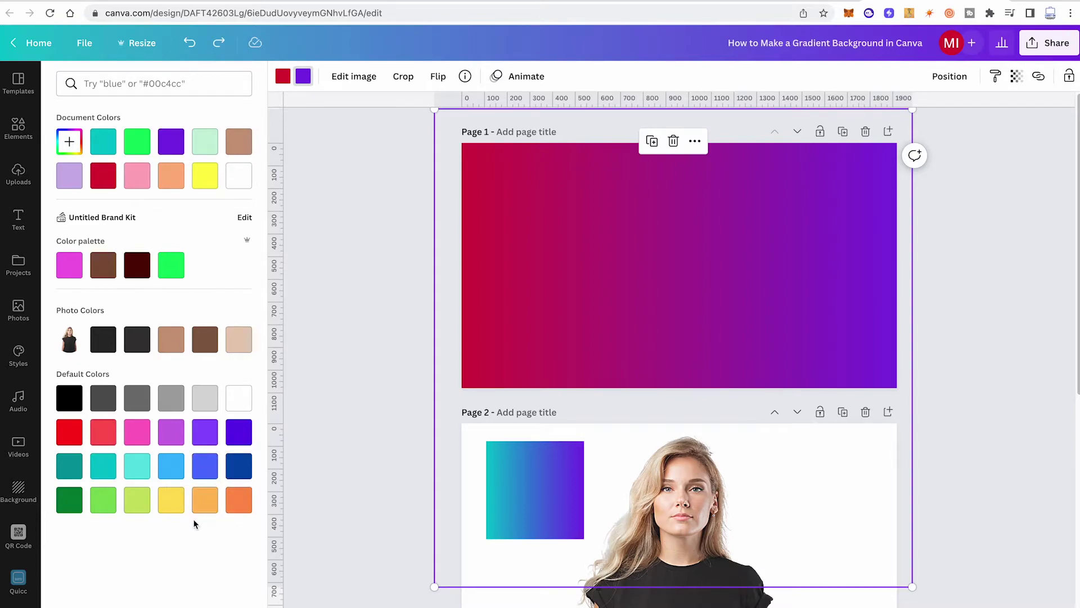
left_click(172, 500)
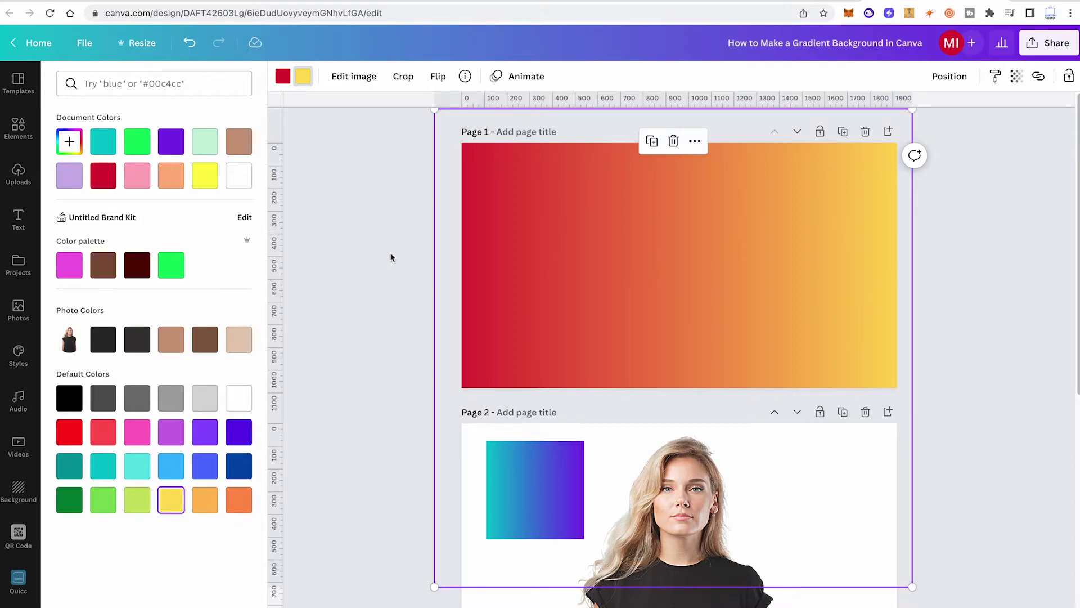
left_click(960, 275)
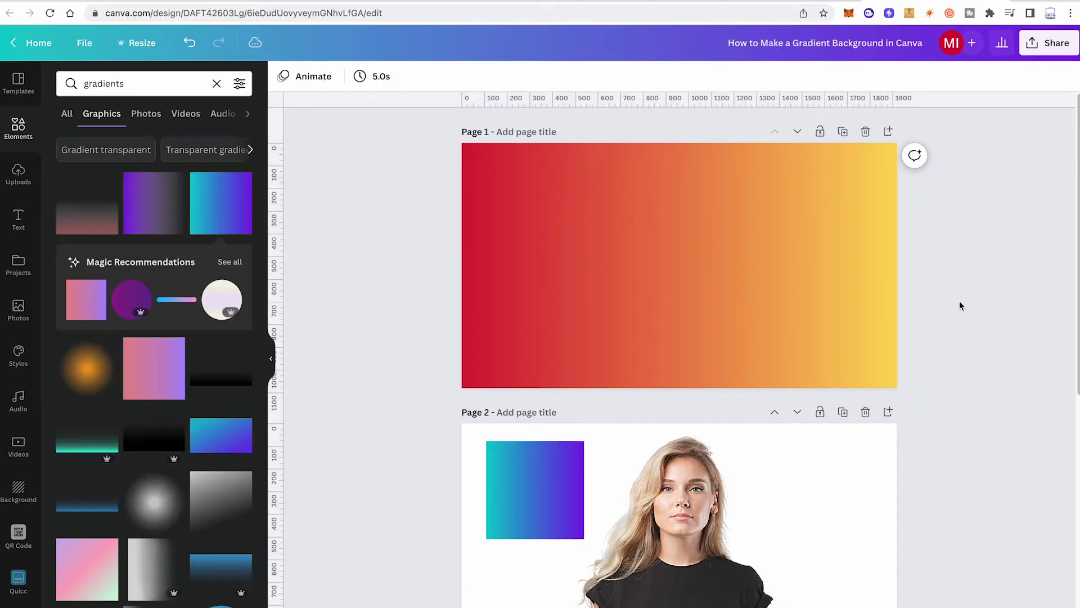
- Move the woman photo up from page 2 and snap it centred over page 1's red-to-yellow gradient
scroll(794, 277, "down", 2)
left_click_drag(711, 538, 711, 454)
scroll(744, 498, "up", 1)
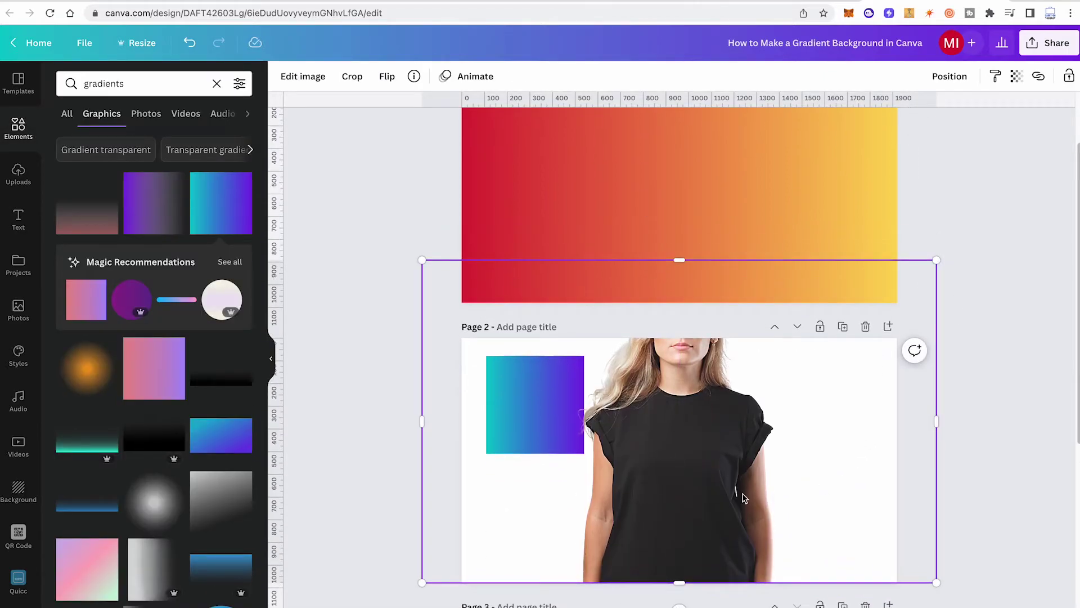
left_click_drag(744, 498, 713, 220)
scroll(821, 329, "up", 1)
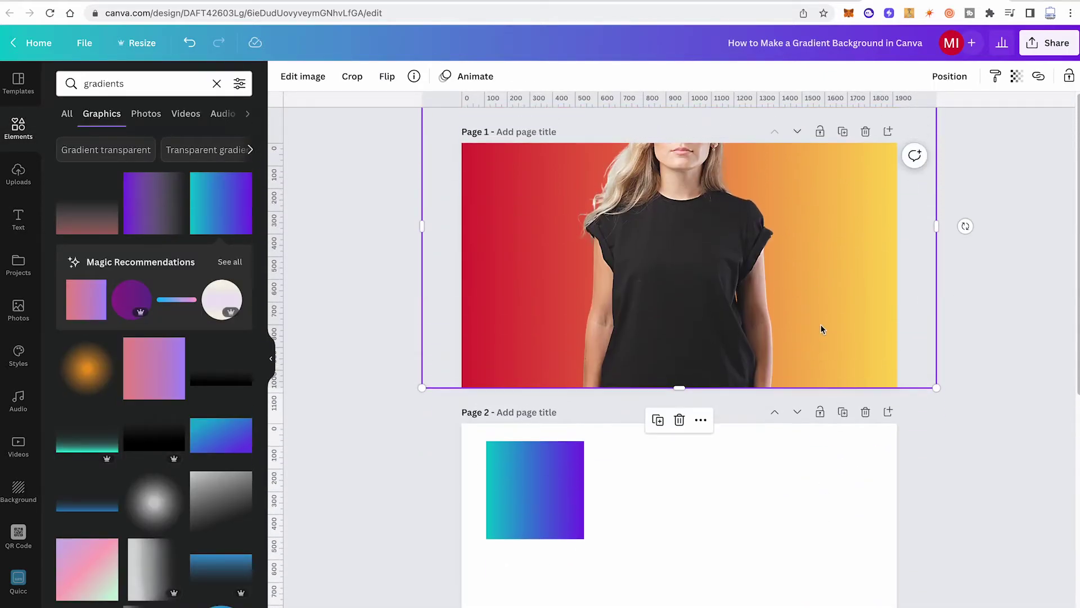
left_click_drag(690, 293, 736, 310)
left_click(349, 233)
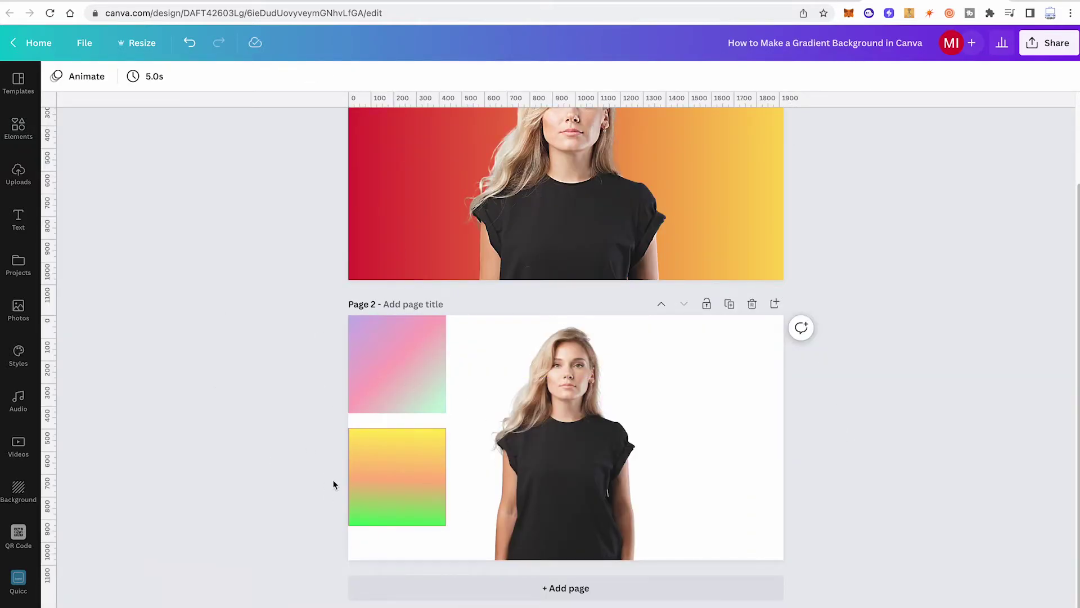
- Reopen the Elements gradient results and select the pastel pink gradient square on page 2
left_click(18, 127)
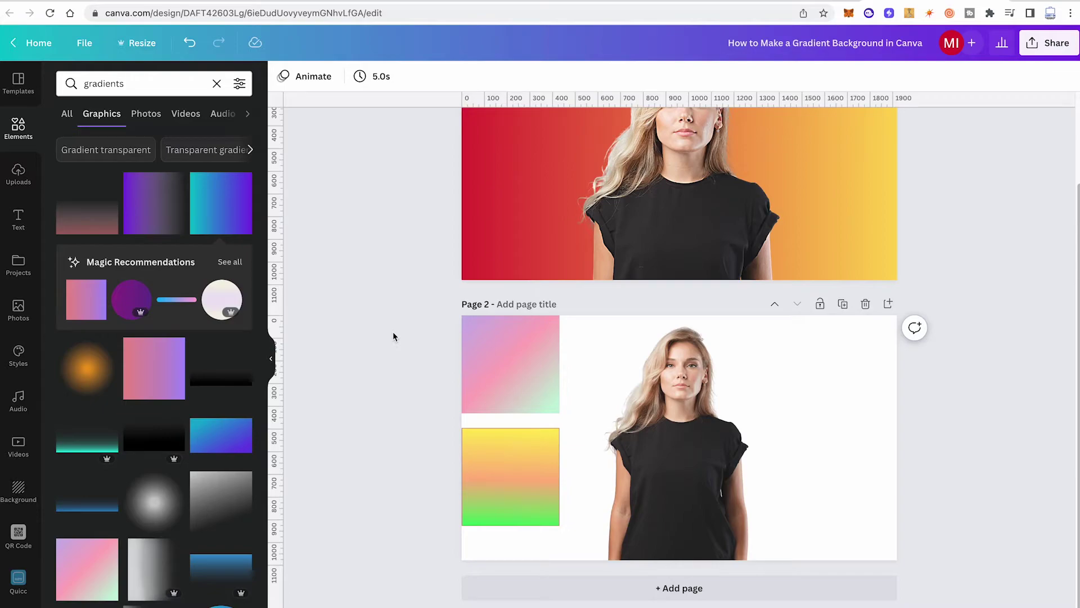
scroll(554, 145, "up", 2)
left_click(554, 144)
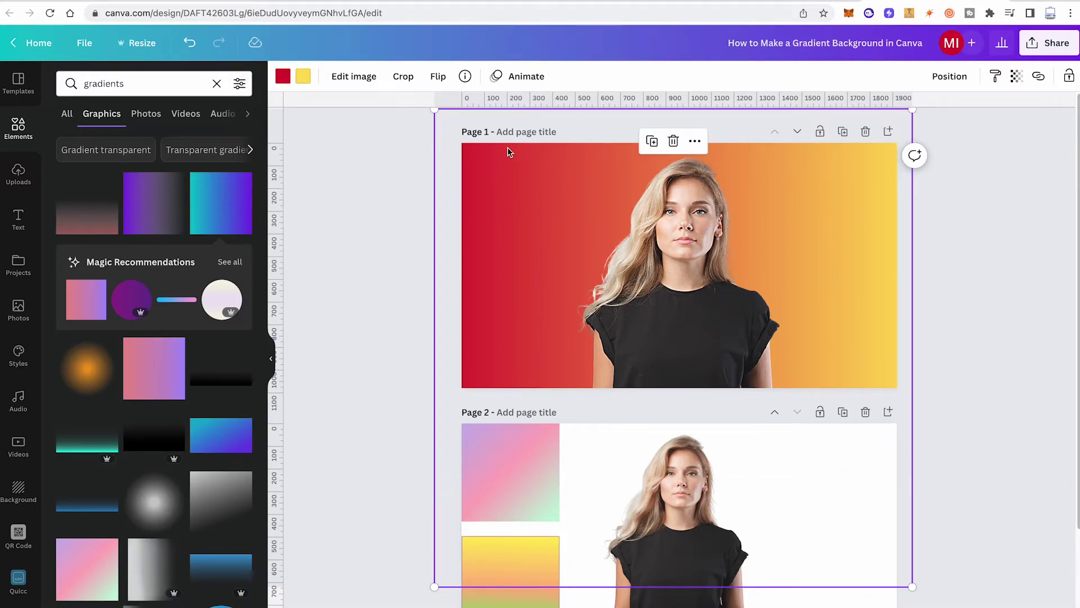
left_click(390, 170)
scroll(338, 169, "down", 2)
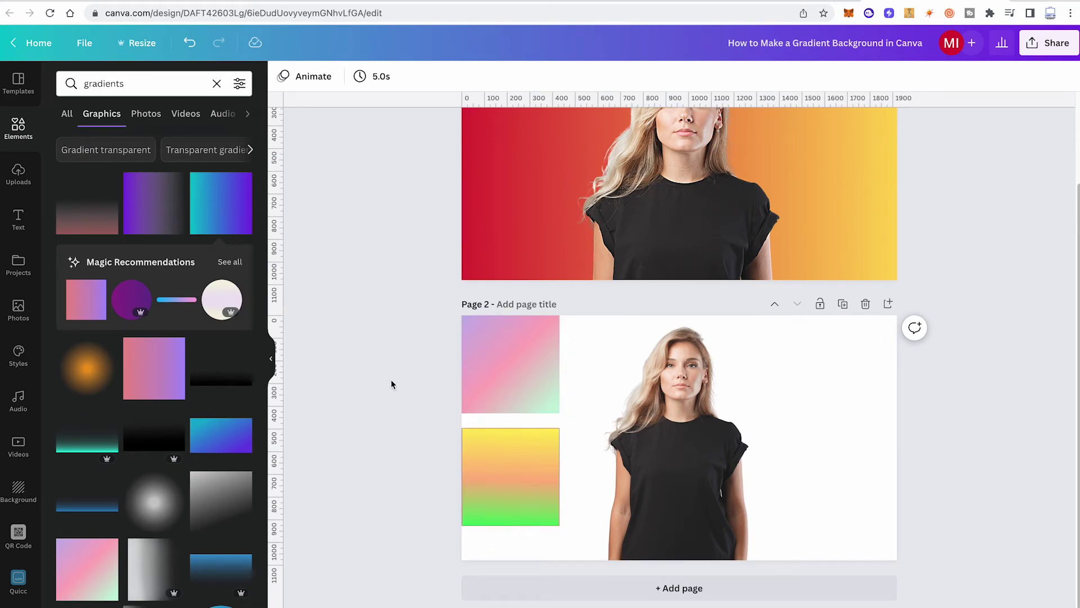
left_click(509, 346)
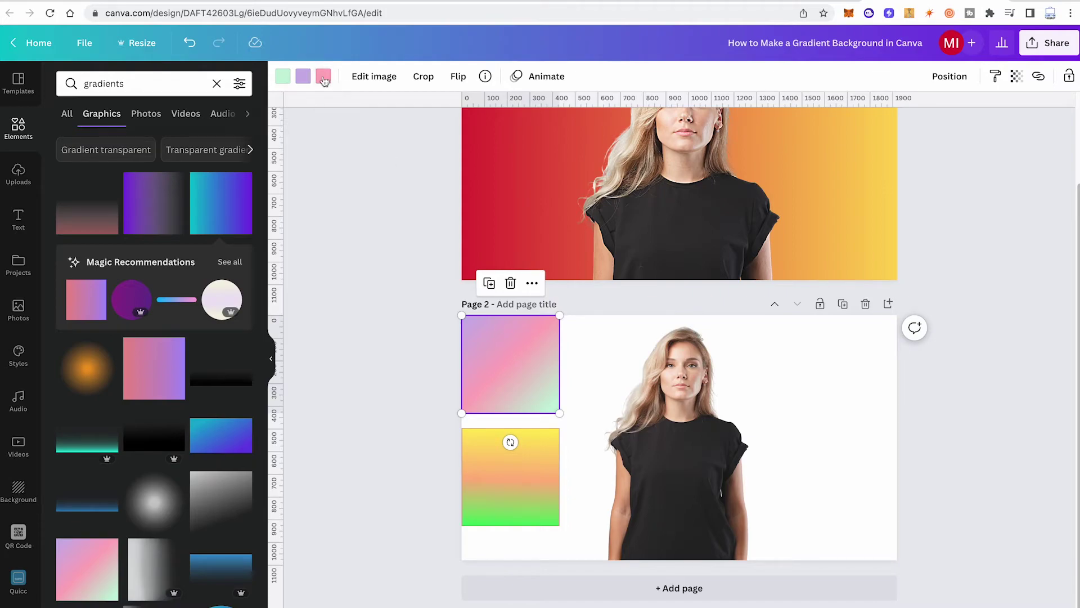
- Check the square's mint, lavender and #FFACBD pink colour stops, briefly opening the custom colour picker
left_click(283, 76)
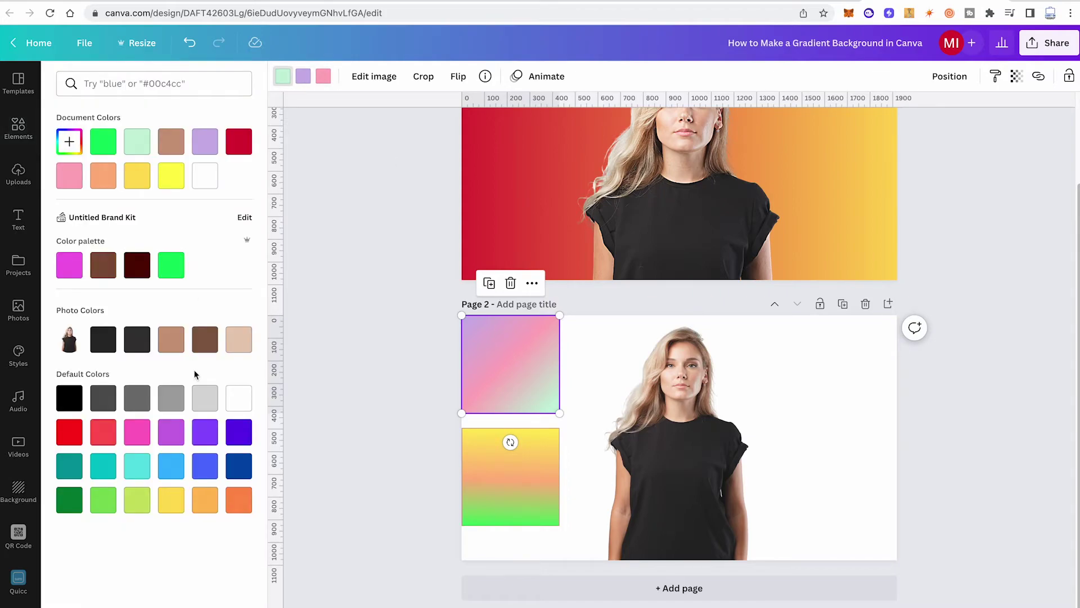
left_click(304, 76)
left_click(323, 77)
left_click(70, 142)
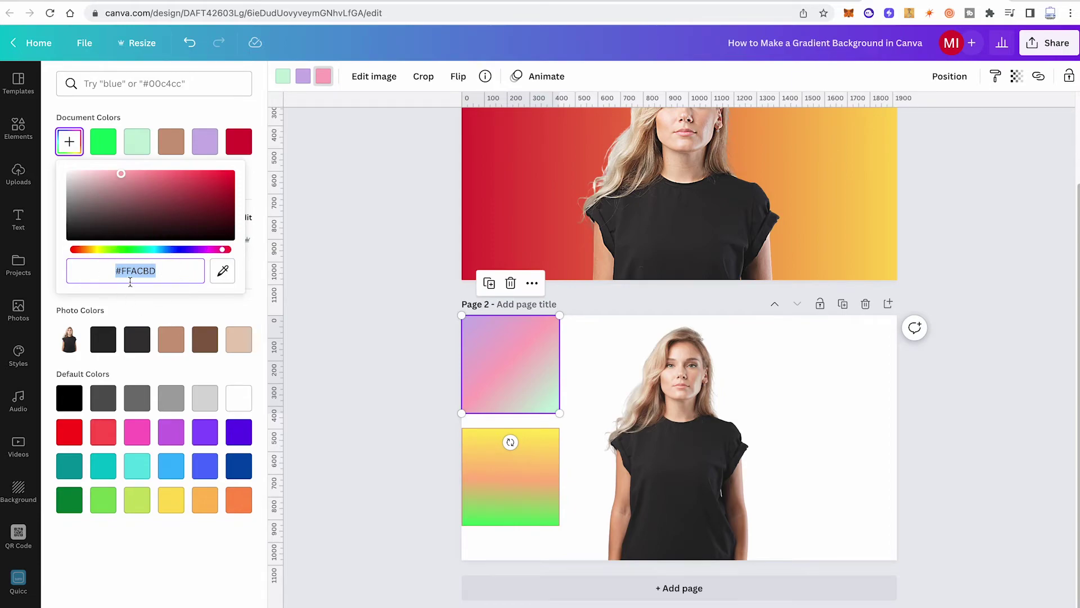
left_click(263, 256)
scroll(424, 260, "up", 2)
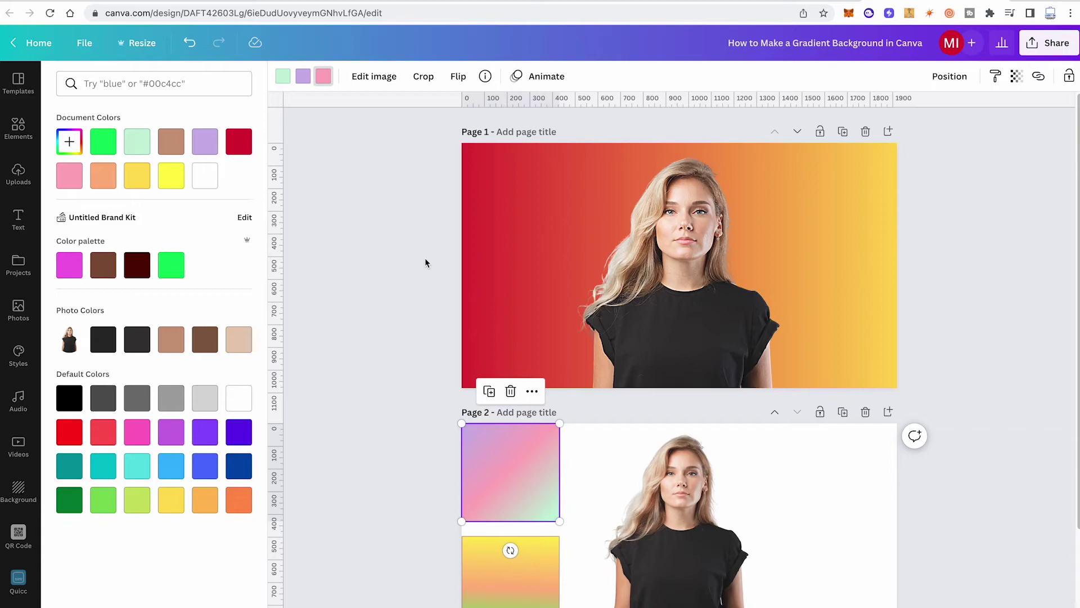
- Delete the red-to-yellow gradient from page 1, remove page 2, and collapse the side panel
left_click(426, 262)
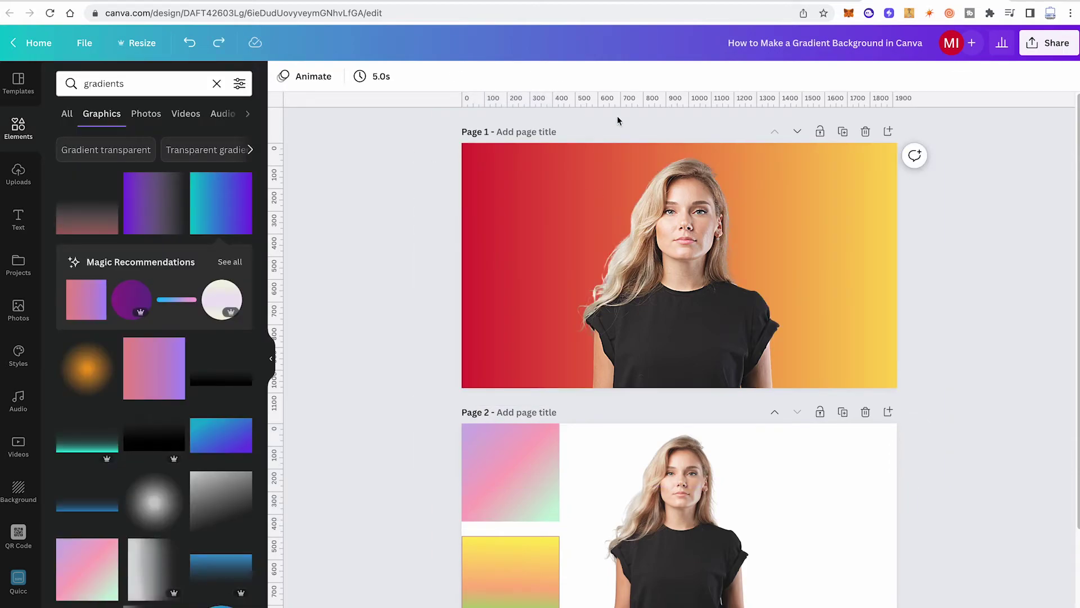
left_click(556, 148)
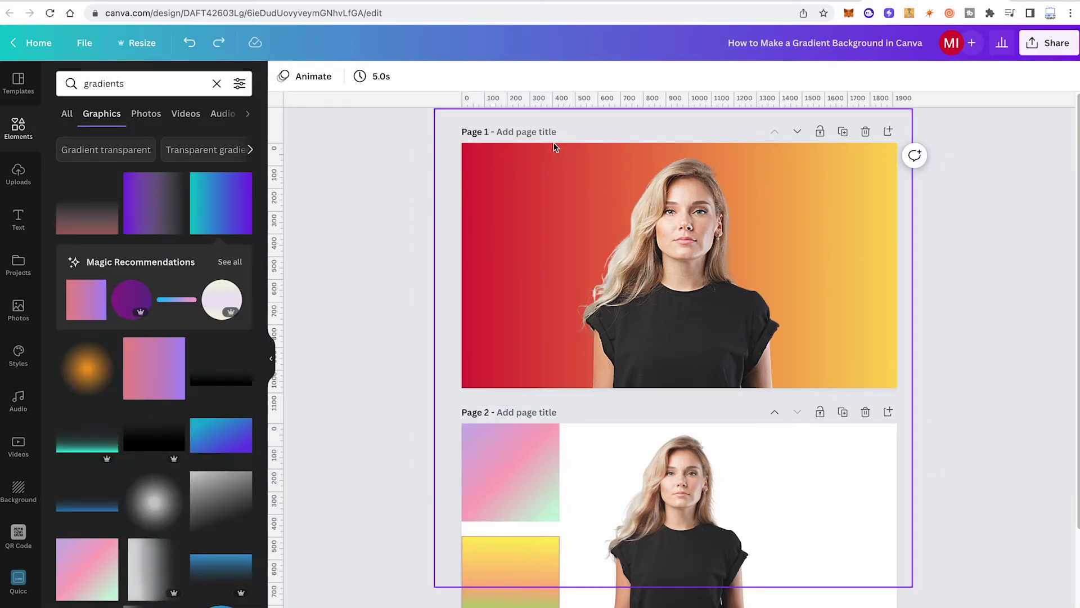
key("Delete")
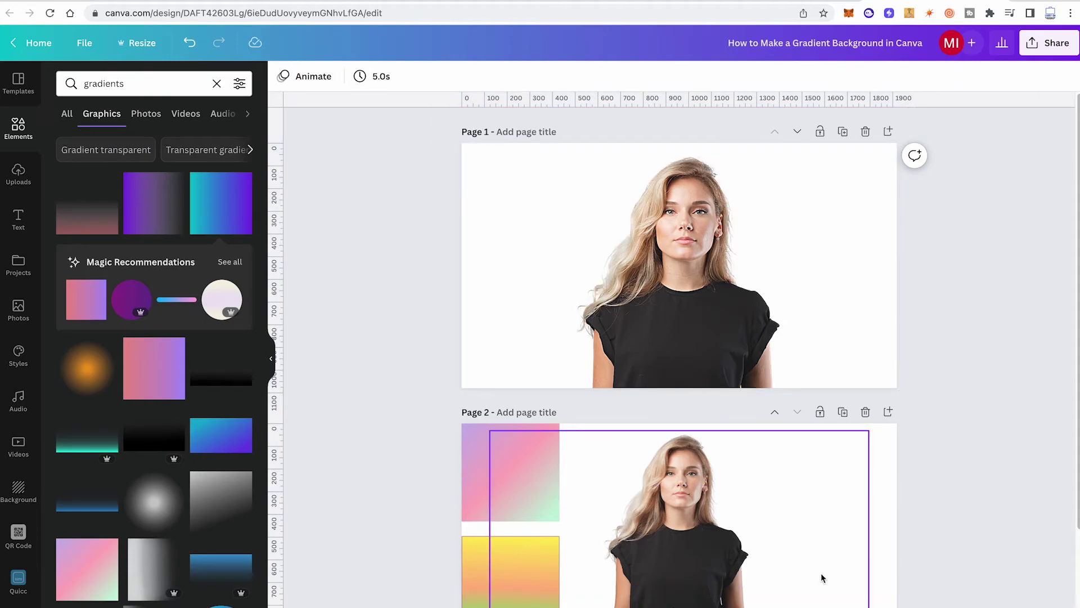
left_click(865, 413)
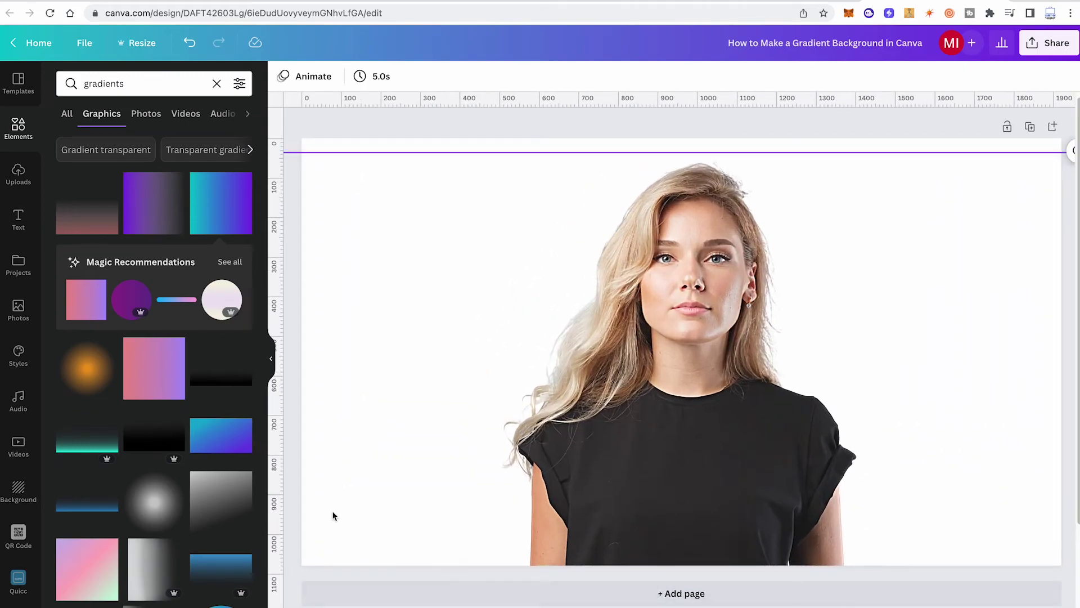
left_click(270, 359)
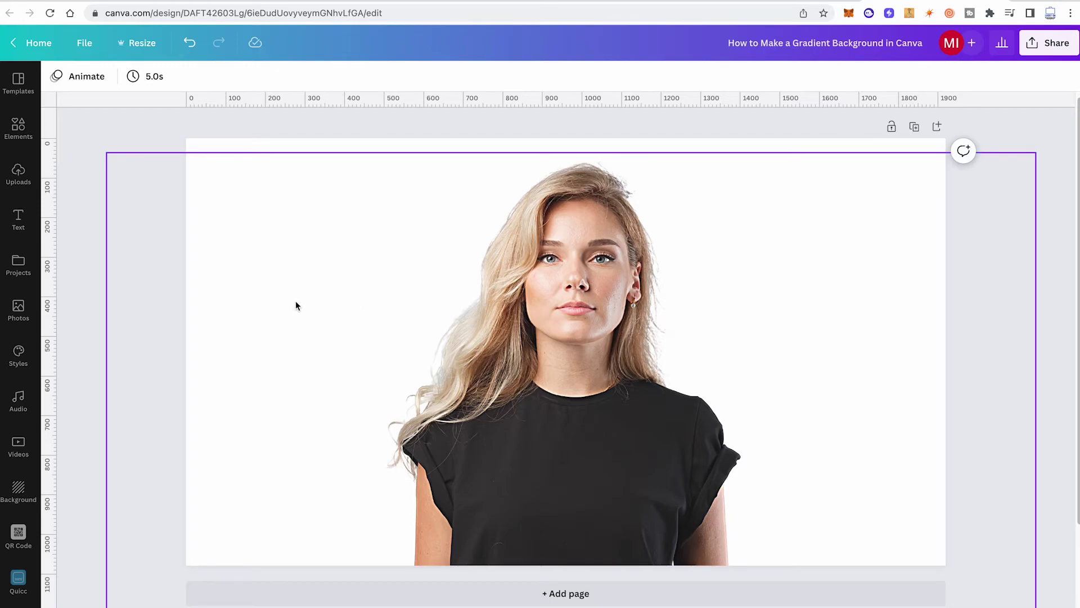
- Search the stock photos for 'nature'
left_click(19, 308)
left_click(118, 82)
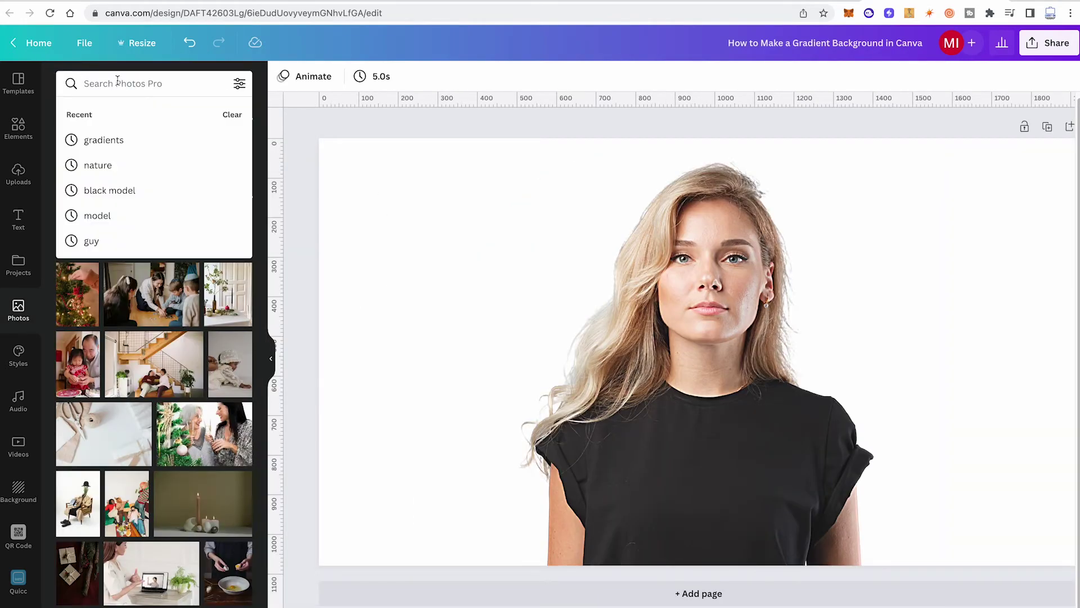
type("nature")
key("Return")
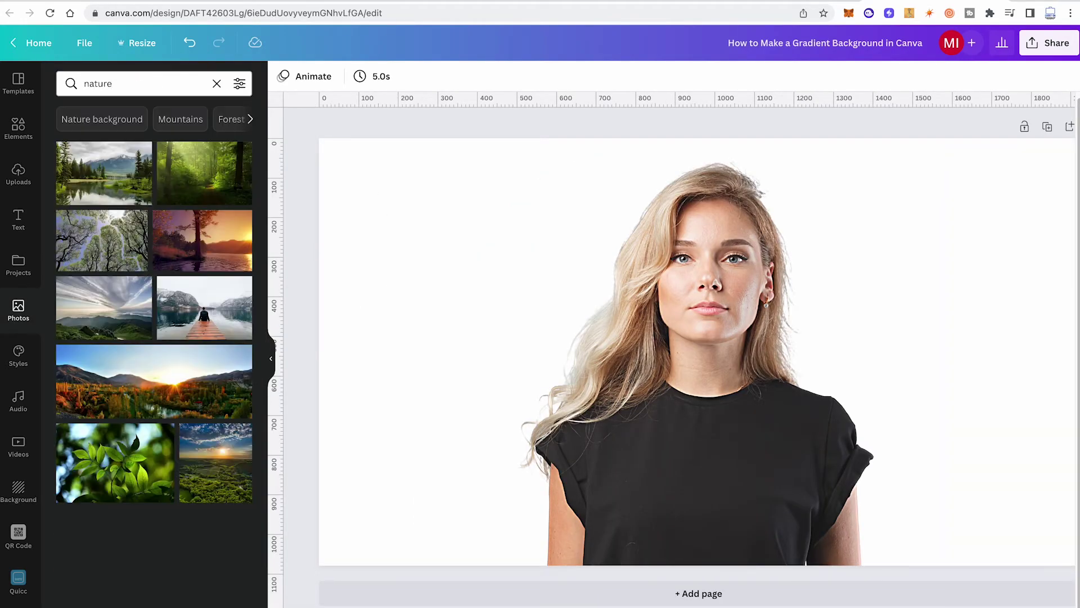
- Set the sunlit green forest photo as the page background
left_click(204, 167)
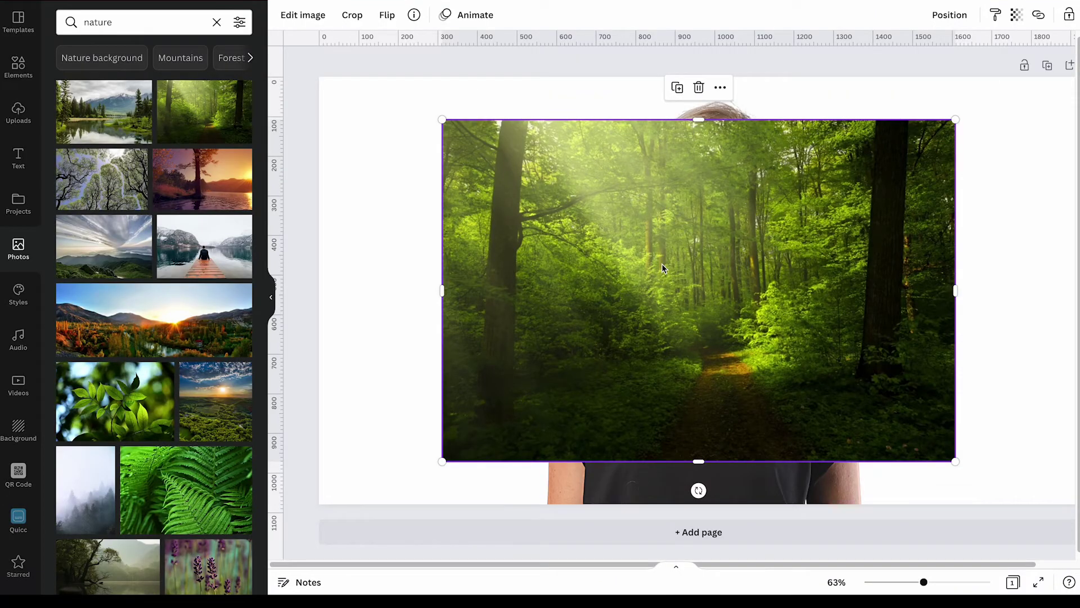
right_click(661, 326)
left_click(713, 547)
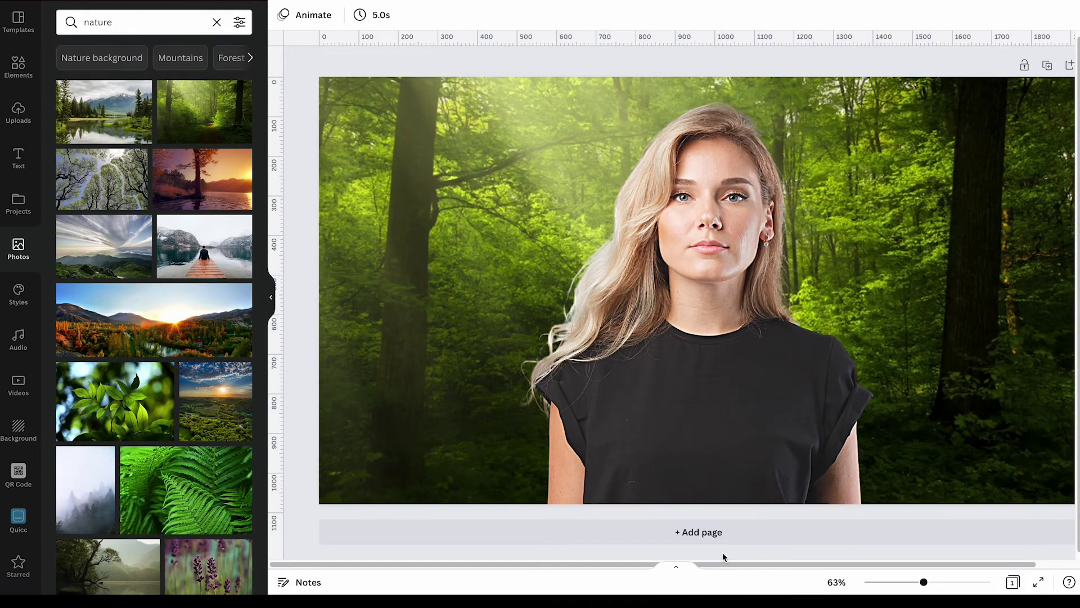
left_click(439, 85)
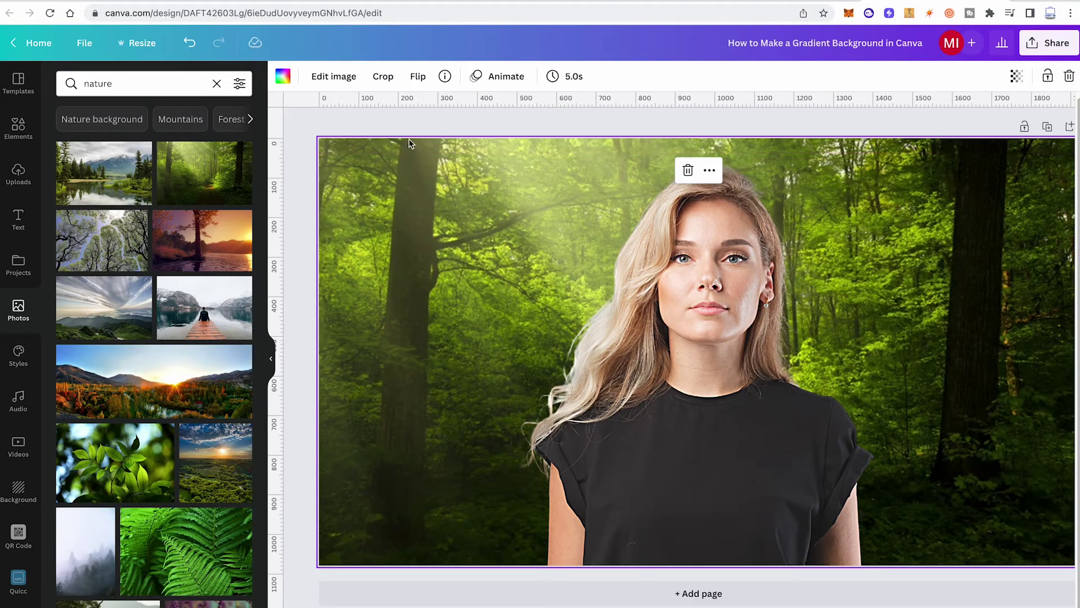
- Try blurring the forest background to about 47, then delete it
left_click(333, 78)
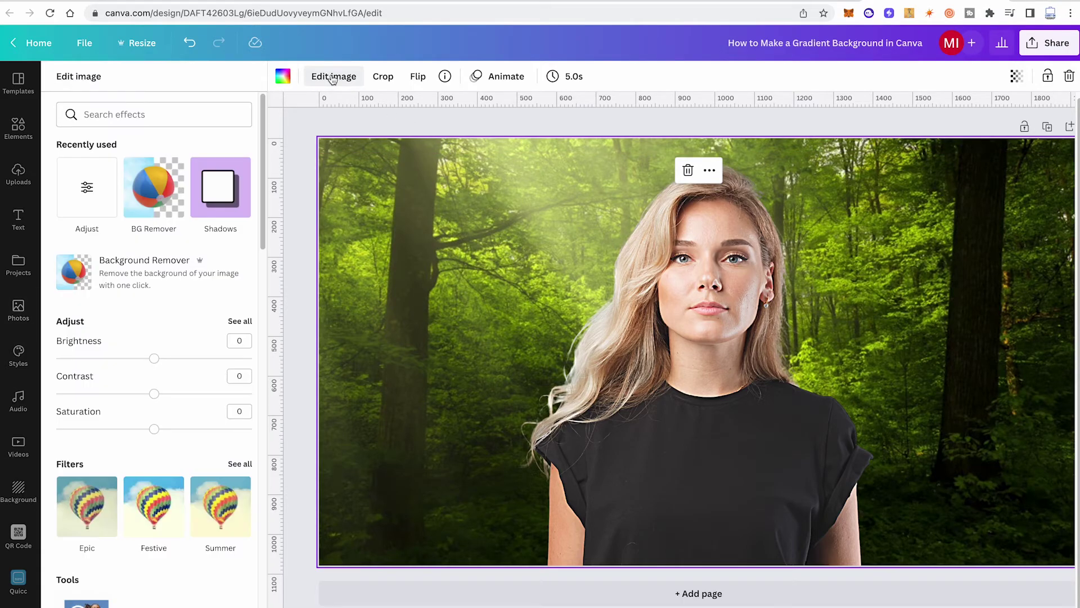
left_click(239, 322)
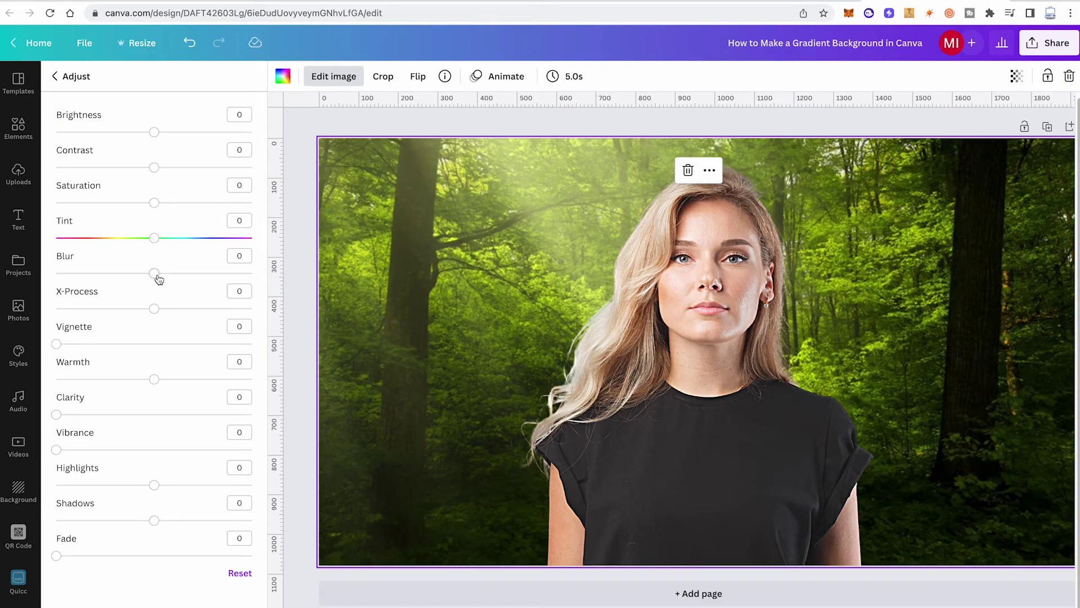
left_click_drag(157, 276, 201, 282)
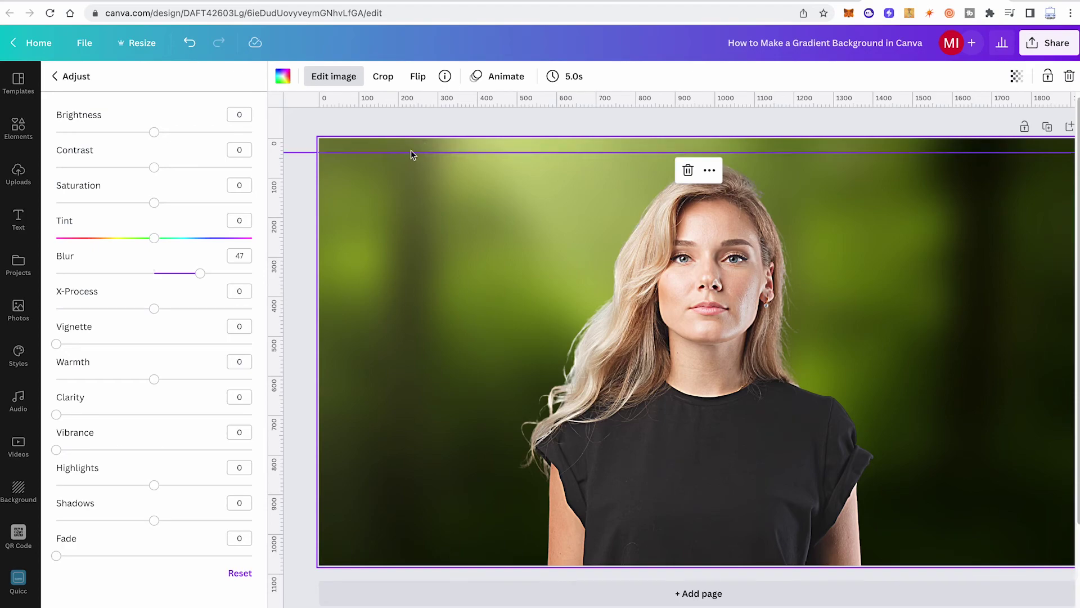
key("Delete")
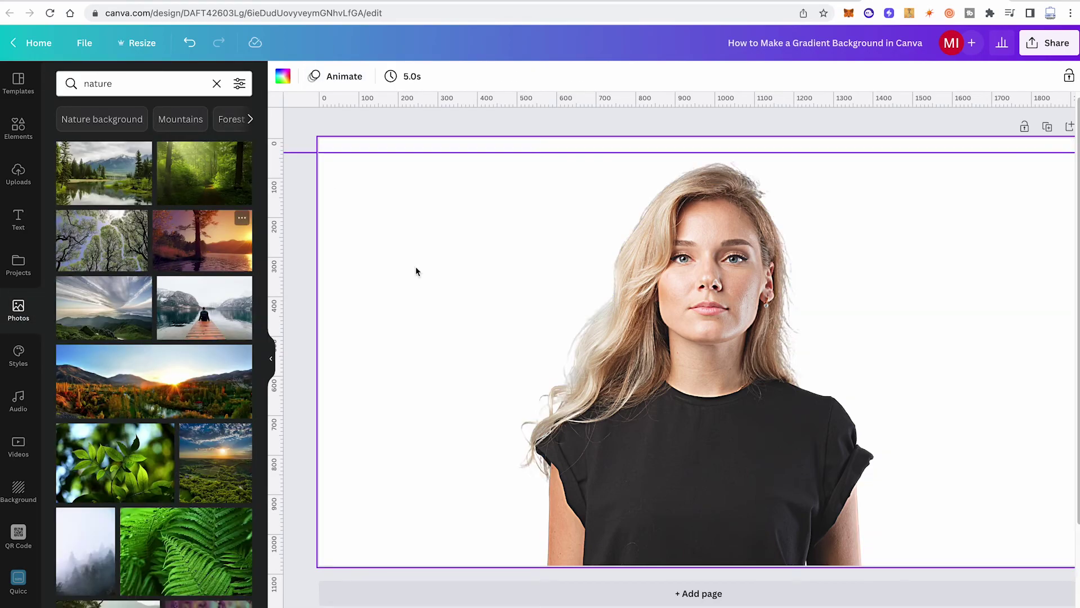
- Set the red-sky sunset mountain photo from the nature results as the page background
scroll(214, 285, "down", 4)
scroll(214, 284, "down", 4)
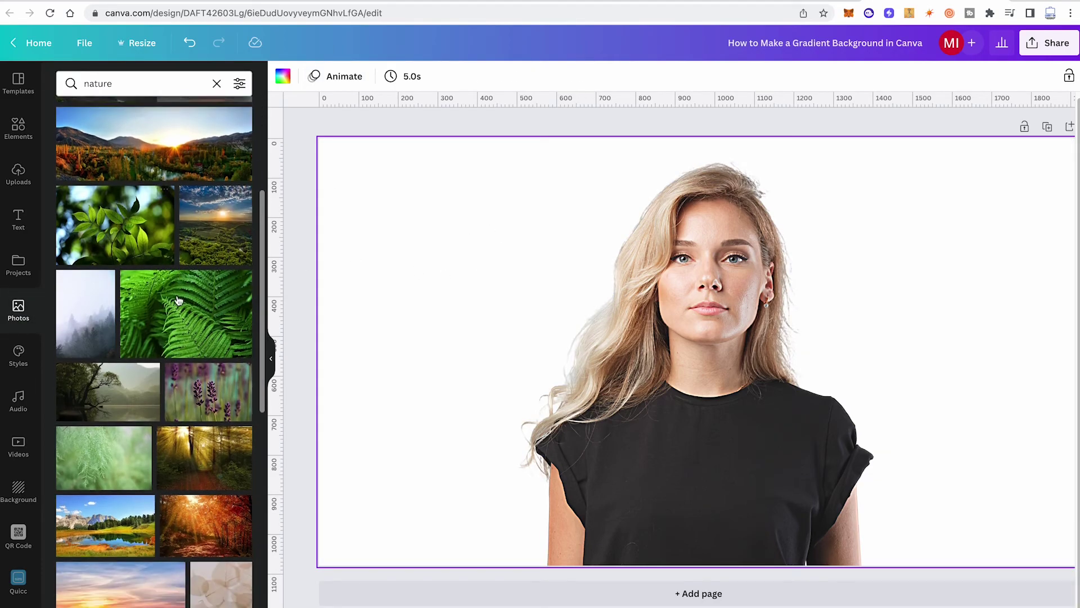
scroll(174, 226, "down", 5)
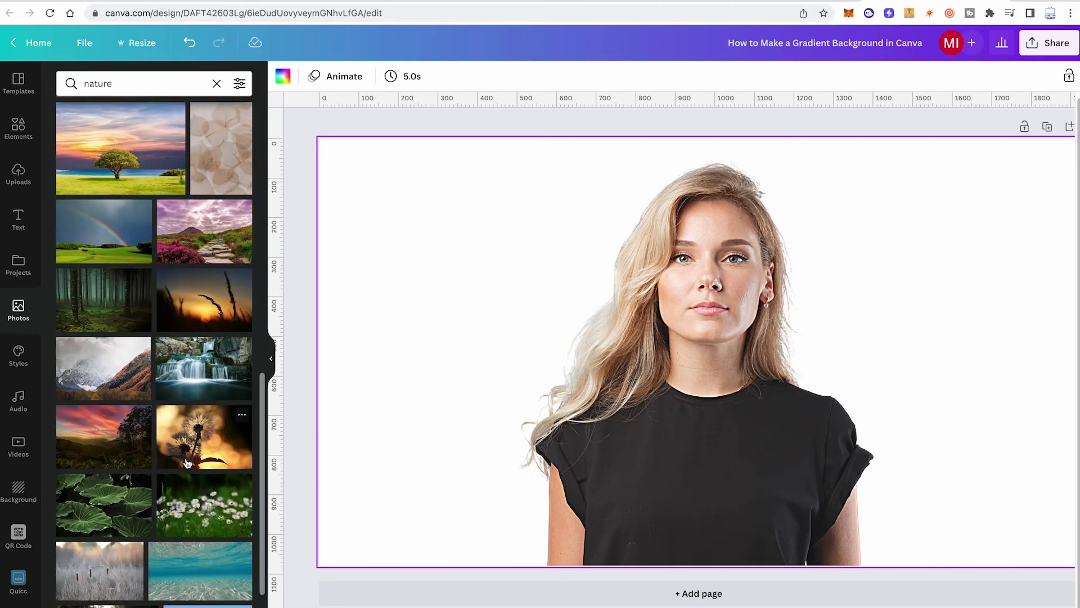
left_click(101, 434)
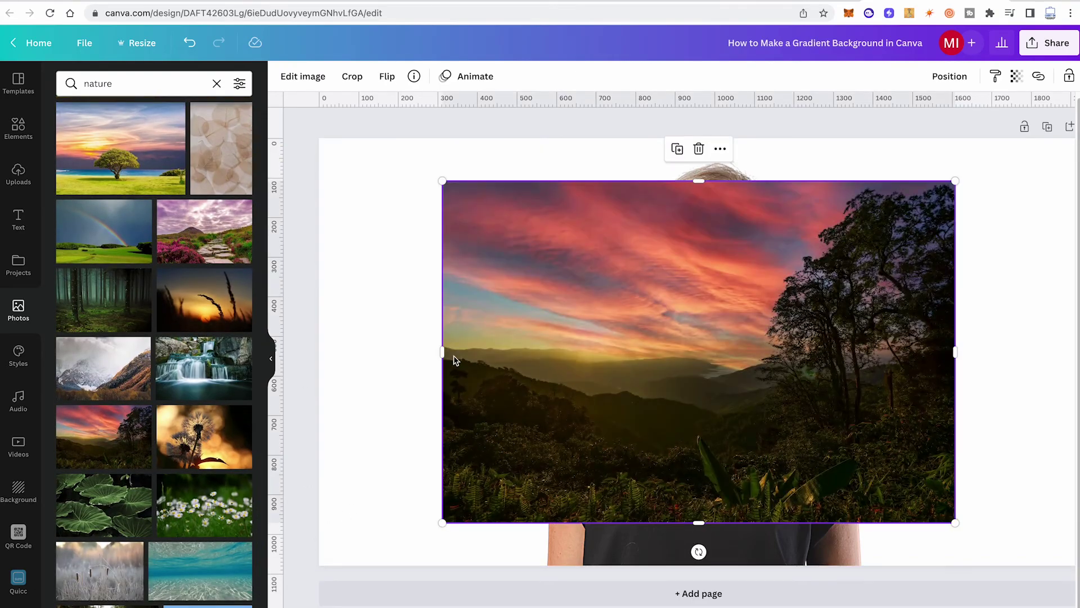
right_click(592, 284)
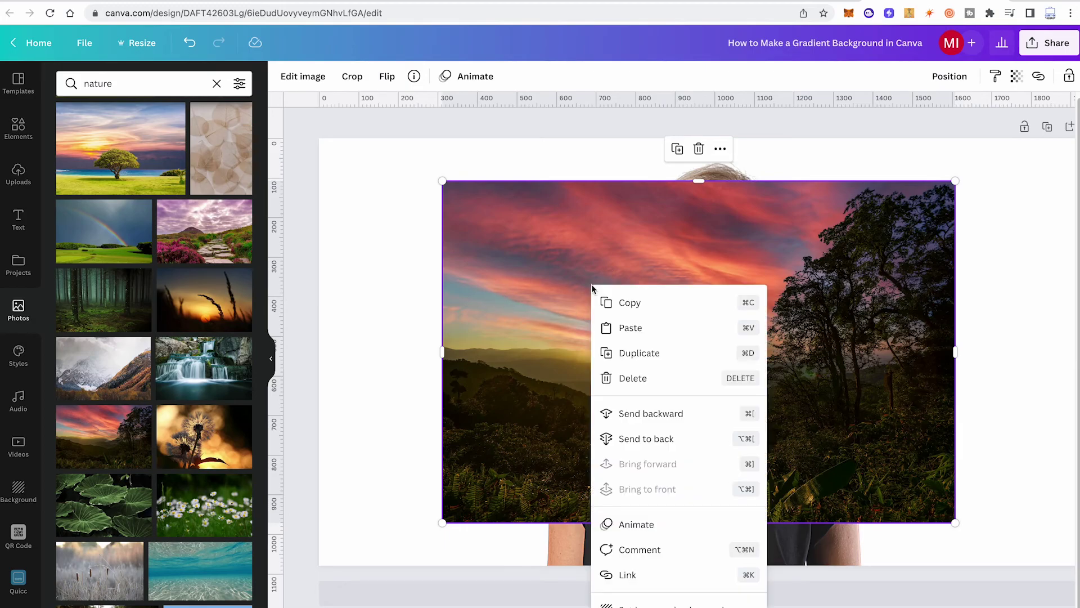
left_click(642, 601)
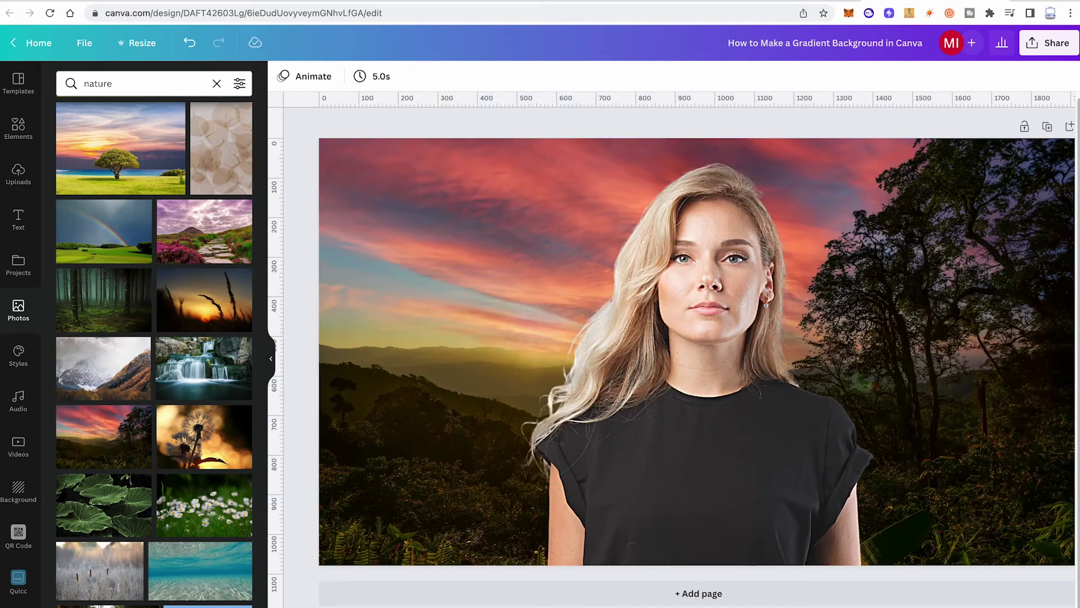
- Blur the sunset background photo to 48 in the Edit image adjustments
left_click(423, 144)
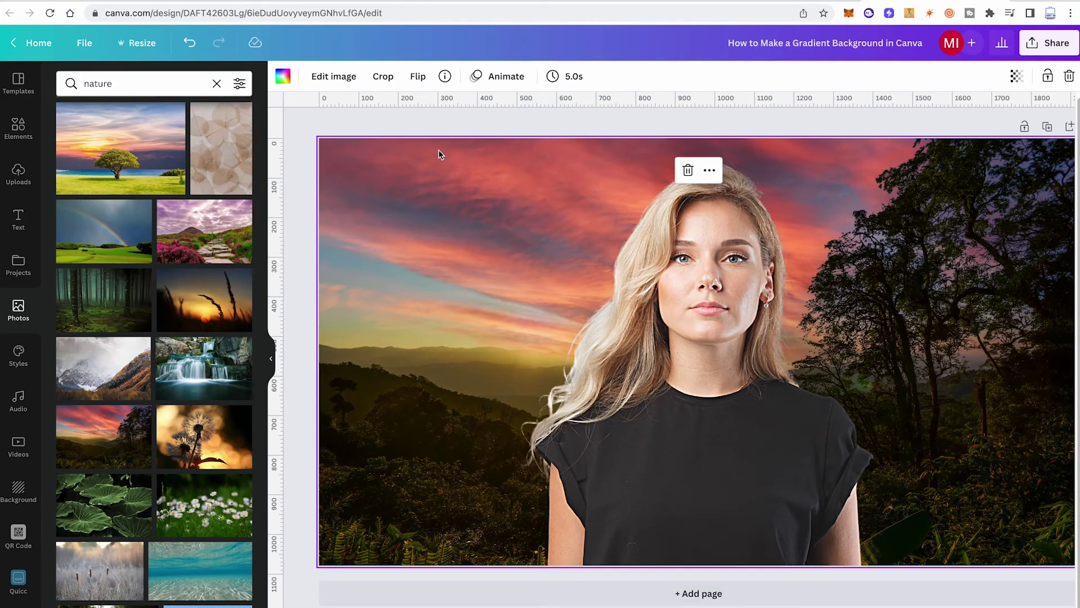
left_click(333, 76)
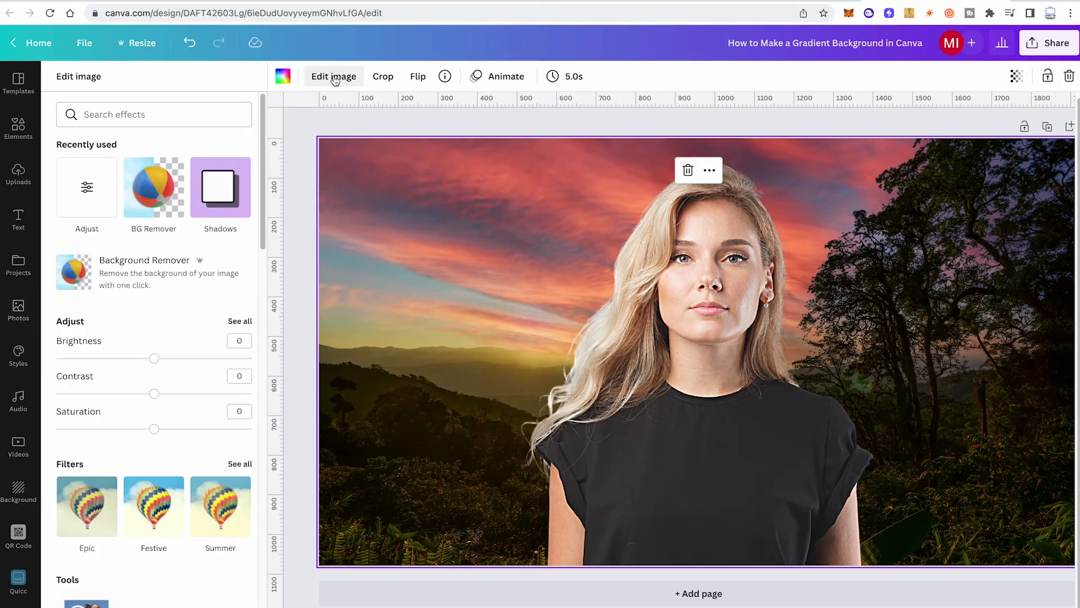
left_click(240, 321)
left_click_drag(154, 273, 203, 280)
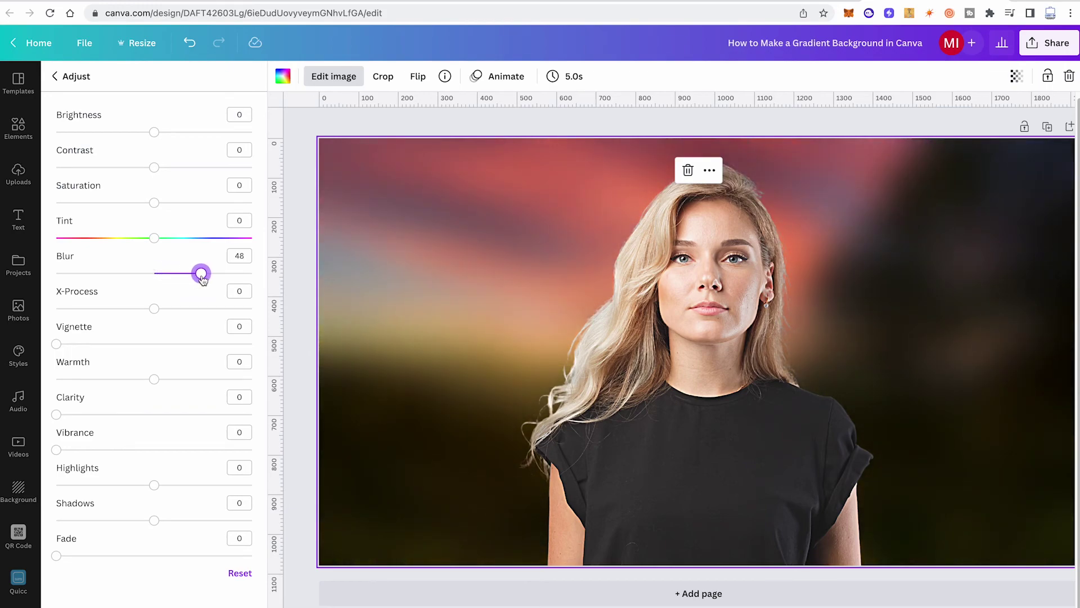